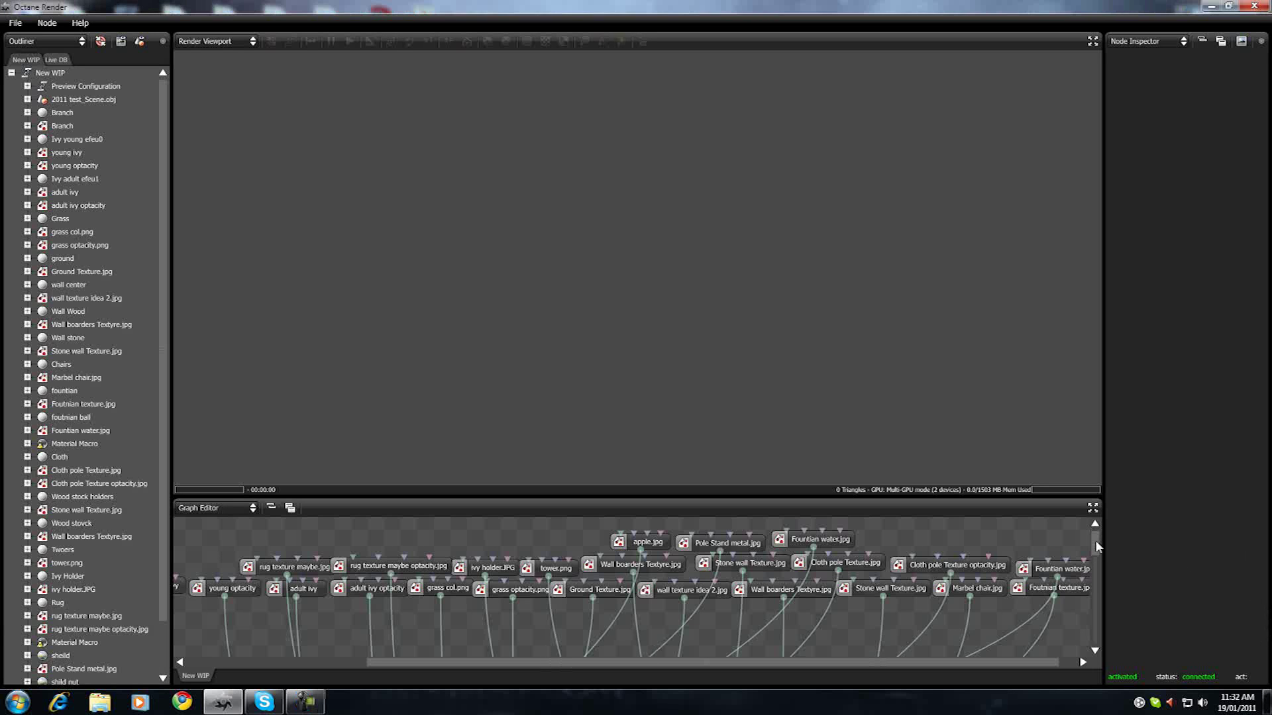
Step: Render the 2011 test_Scene.obj mesh in the viewport and pause the rendering
left_click_drag(1095, 539, 1093, 636)
left_click(595, 640)
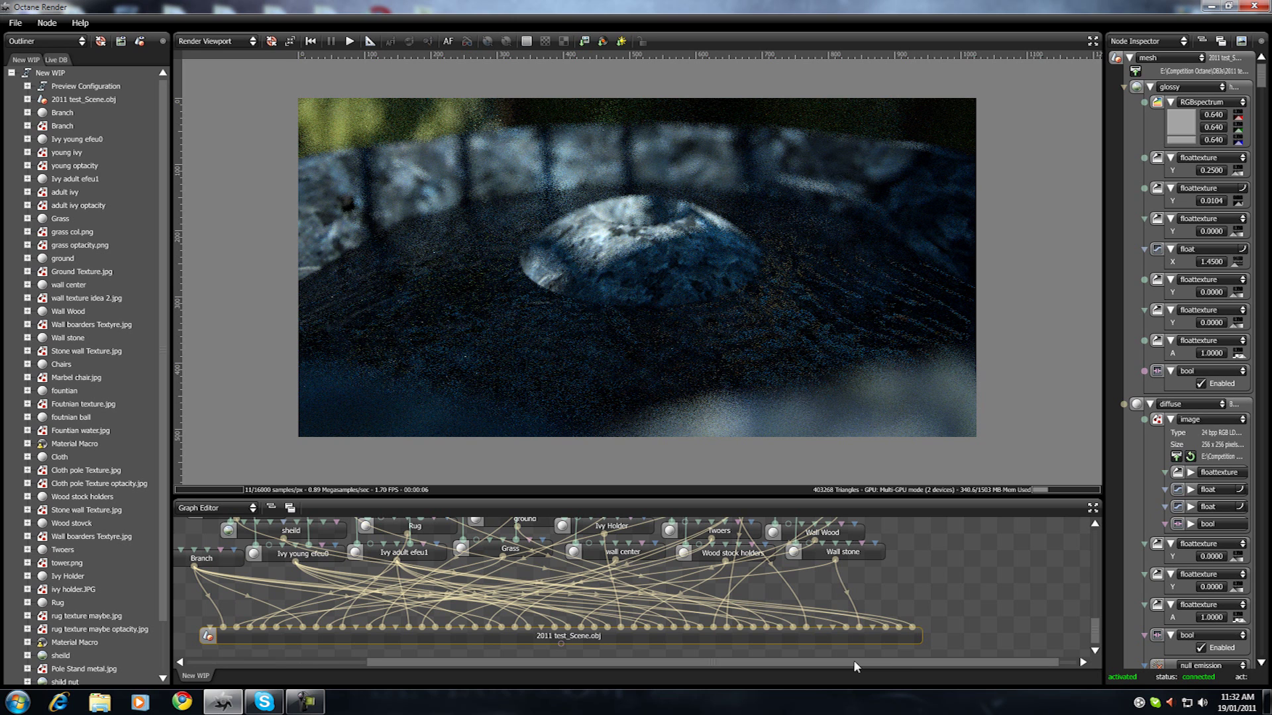
left_click(331, 42)
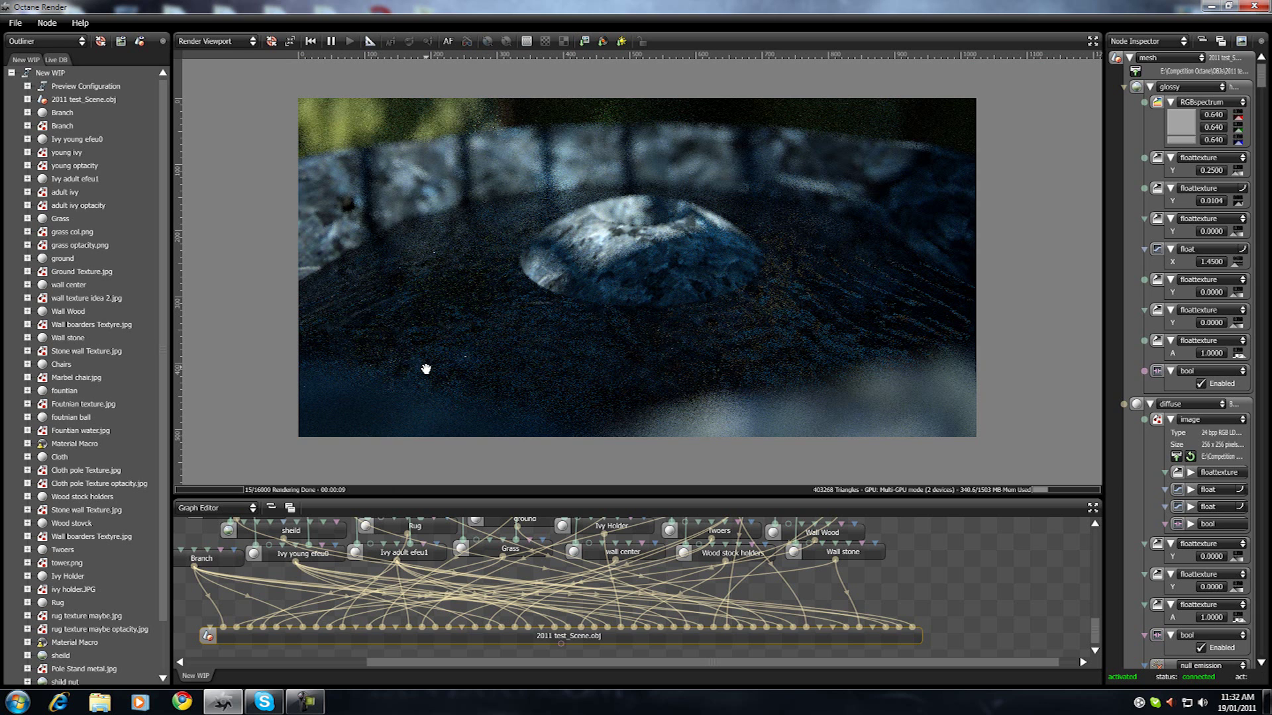
Step: Look over the material and texture nodes connected to the scene mesh in the node graph
left_click_drag(658, 663, 524, 674)
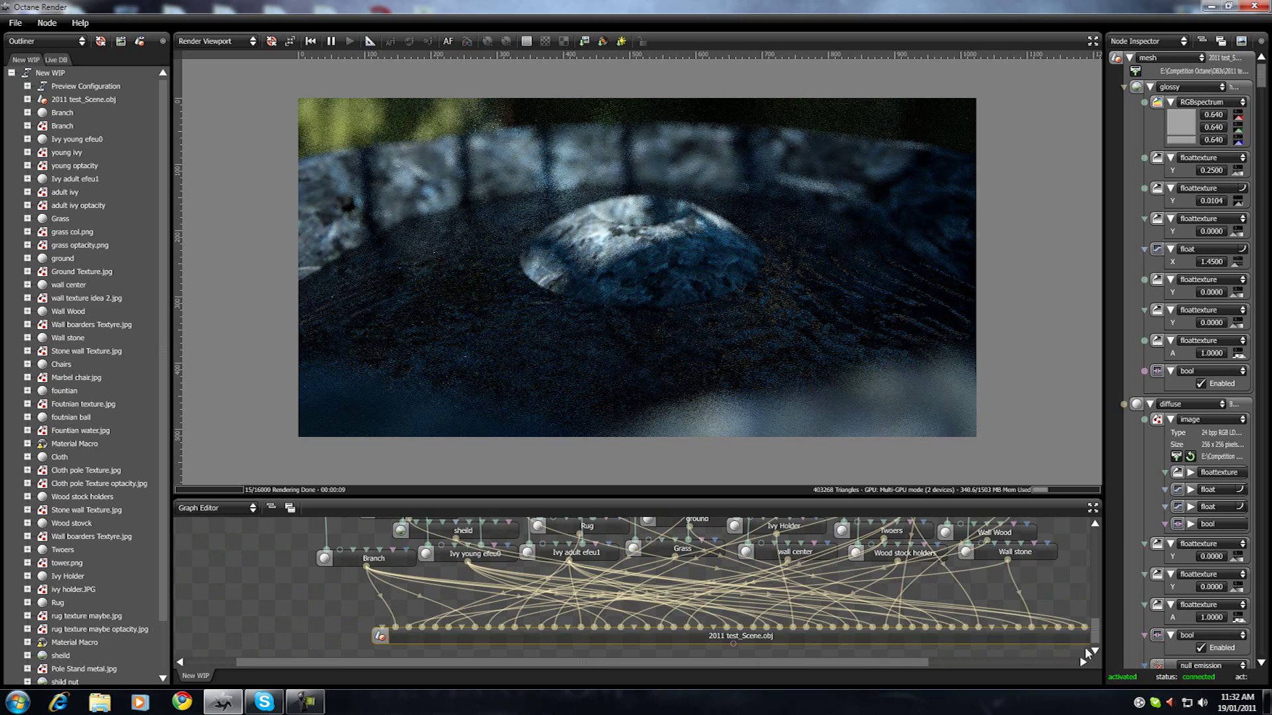
left_click_drag(1094, 631, 1103, 531)
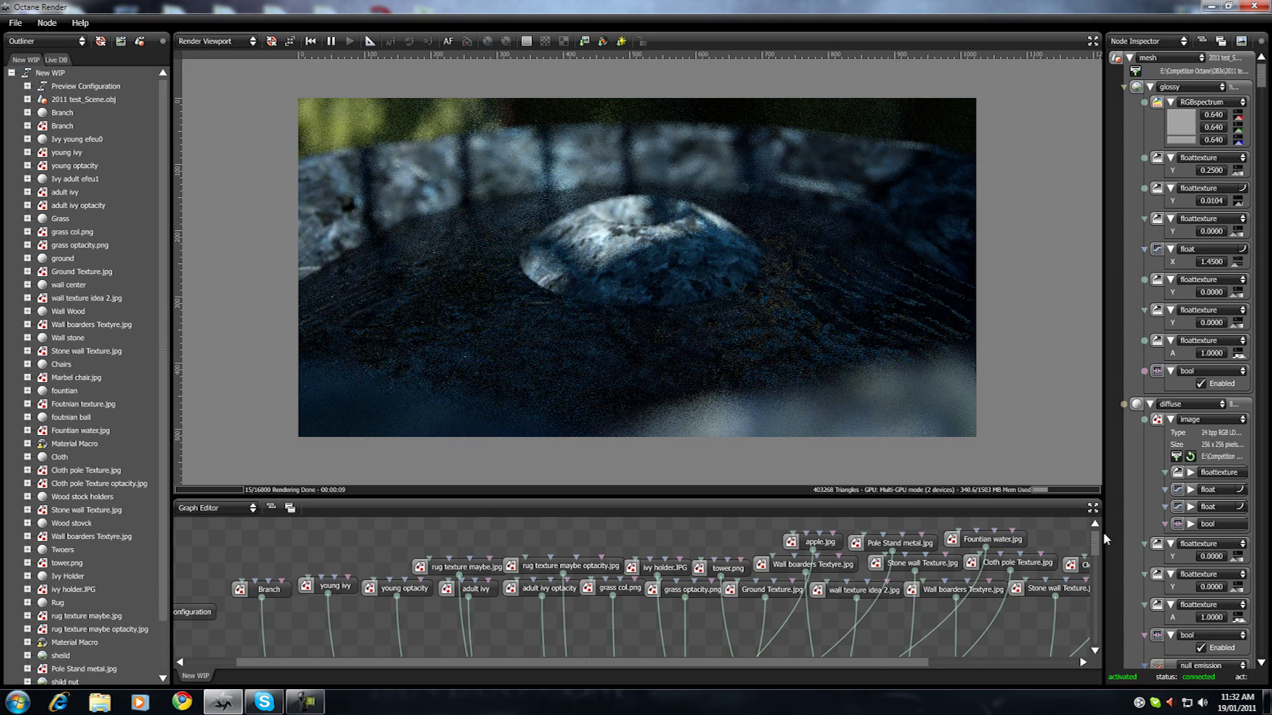
left_click_drag(880, 657, 988, 640)
mouse_move(1094, 555)
left_mouse_down()
mouse_move(1102, 653)
mouse_move(1100, 539)
left_mouse_up()
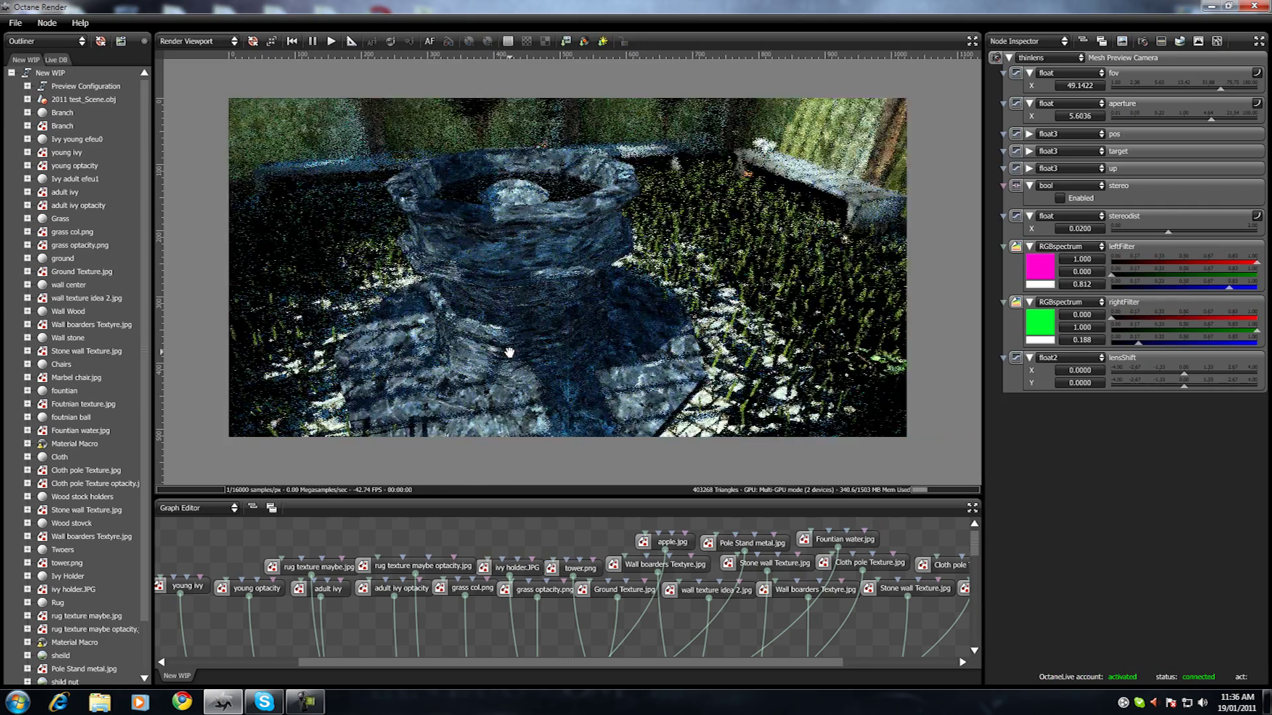
Step: Examine the fountain basin from several angles and distances, ending with the whole walled courtyard and its towers seen from outside
left_click_drag(609, 314, 505, 351)
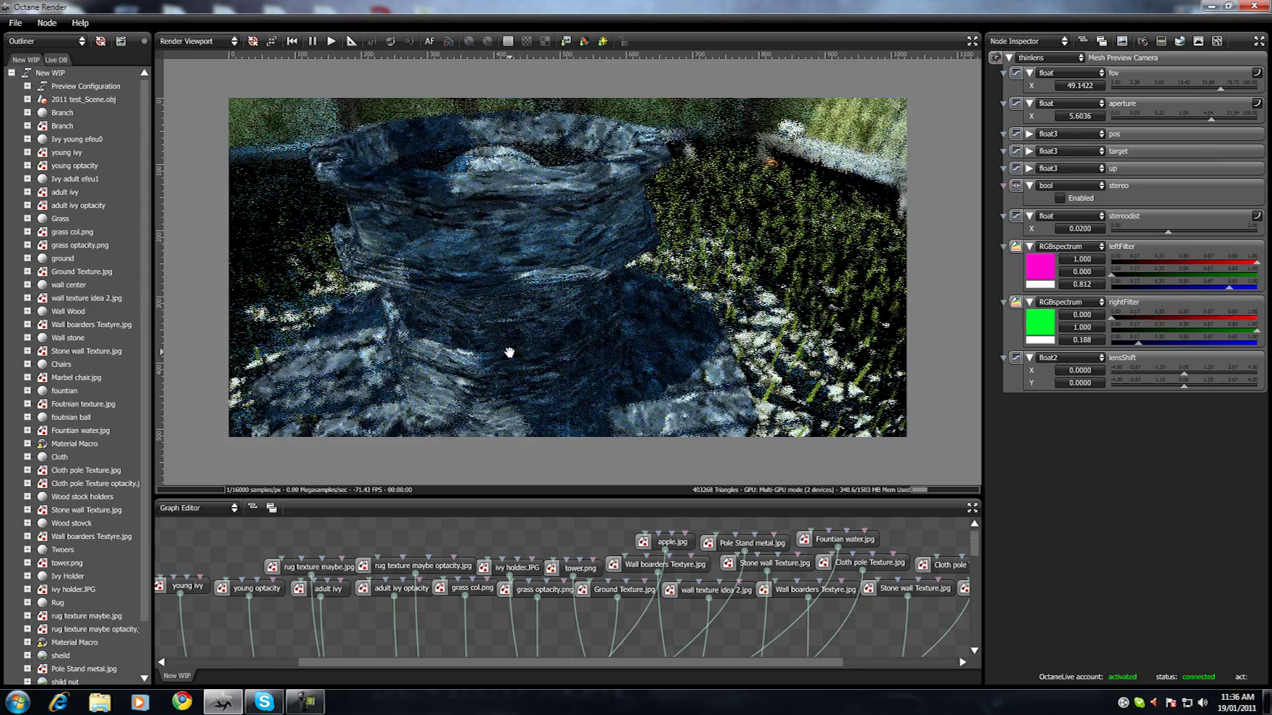
left_click_drag(498, 208, 584, 258)
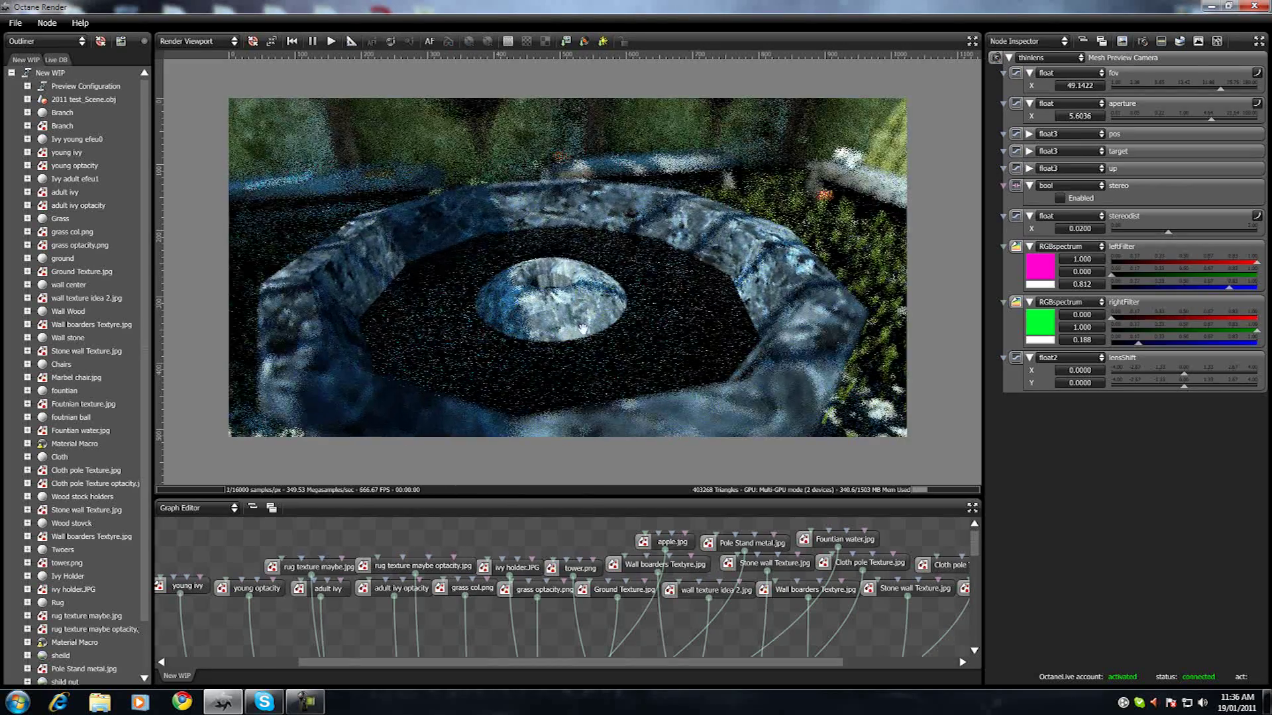
left_click(623, 41)
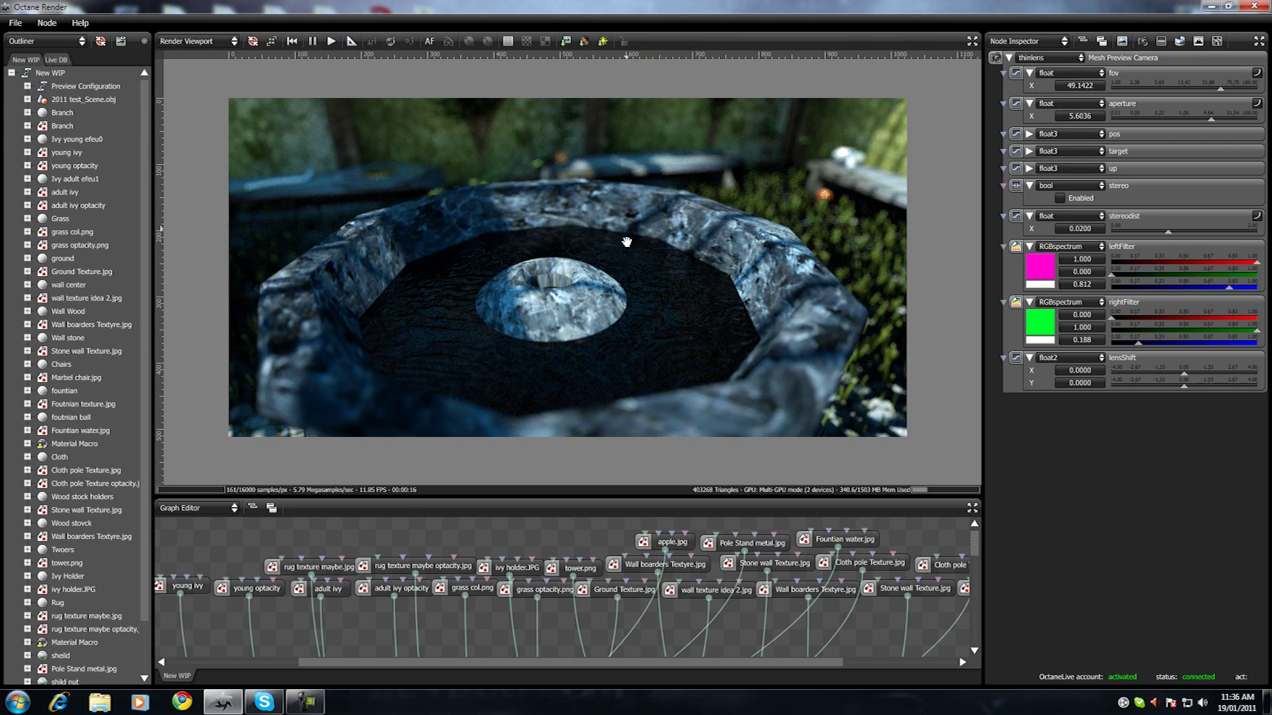
left_click_drag(616, 257, 533, 323)
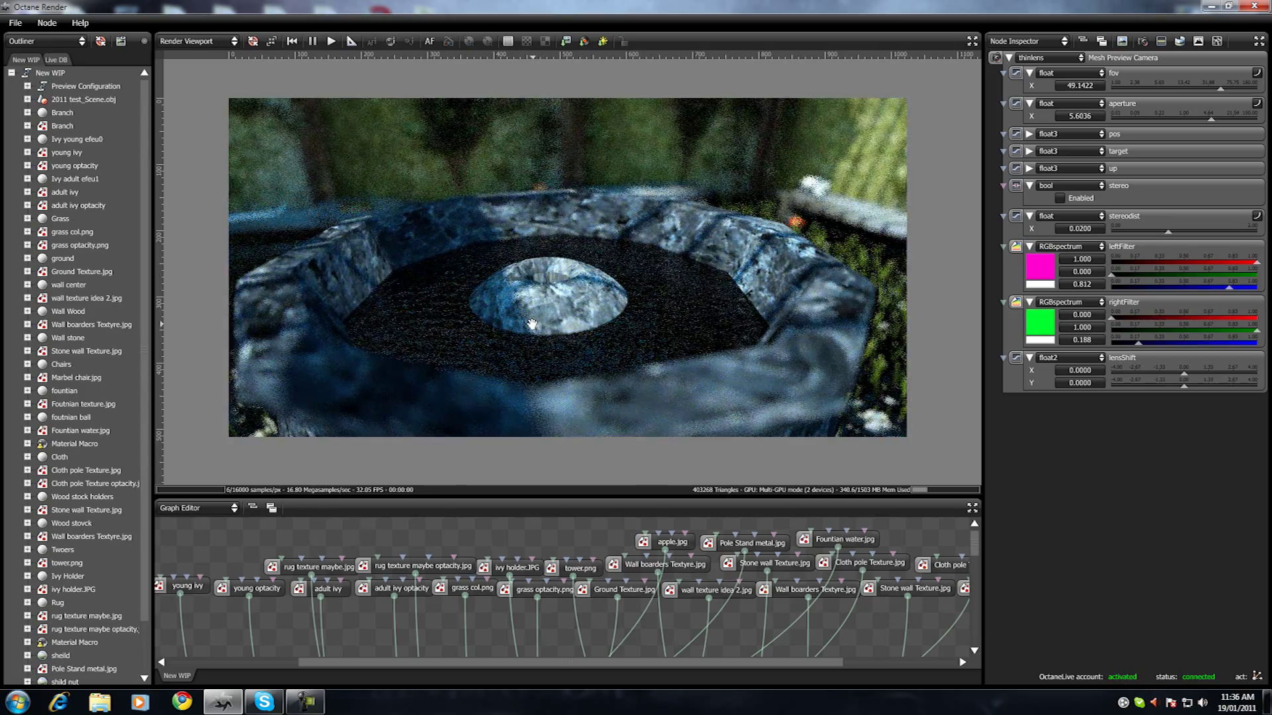
scroll(540, 279, "down", 9)
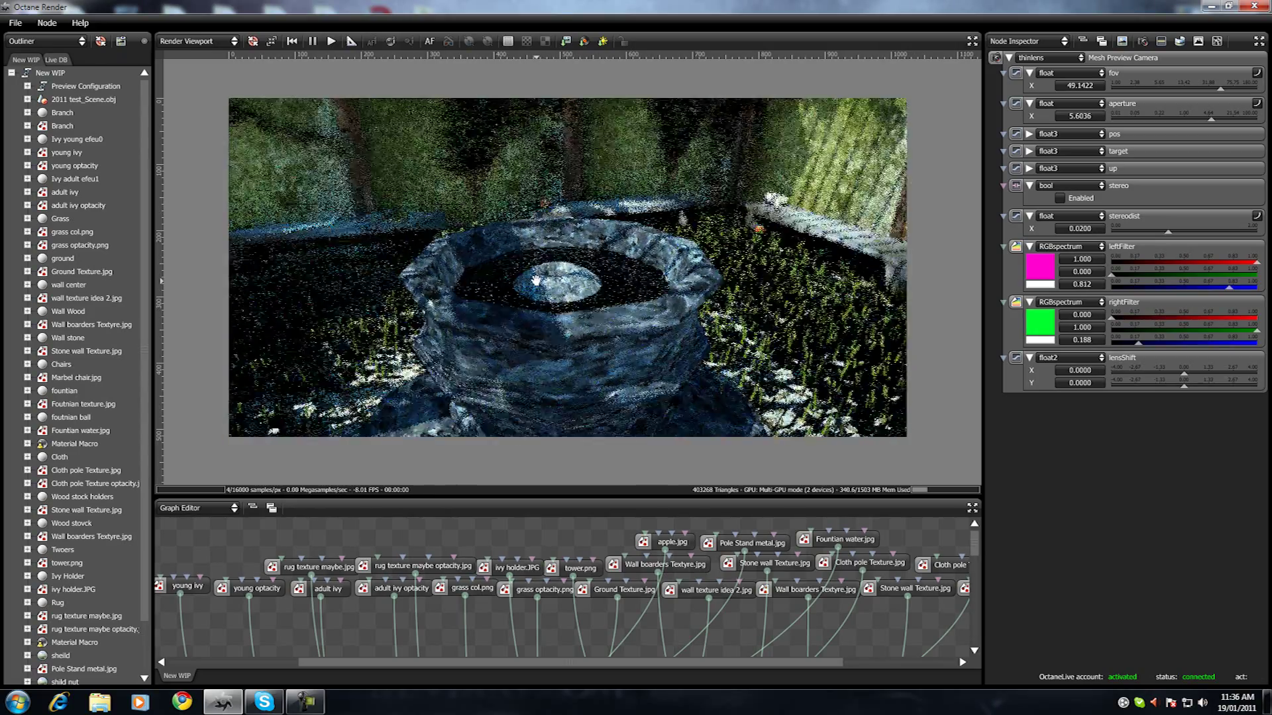
scroll(542, 265, "down", 10)
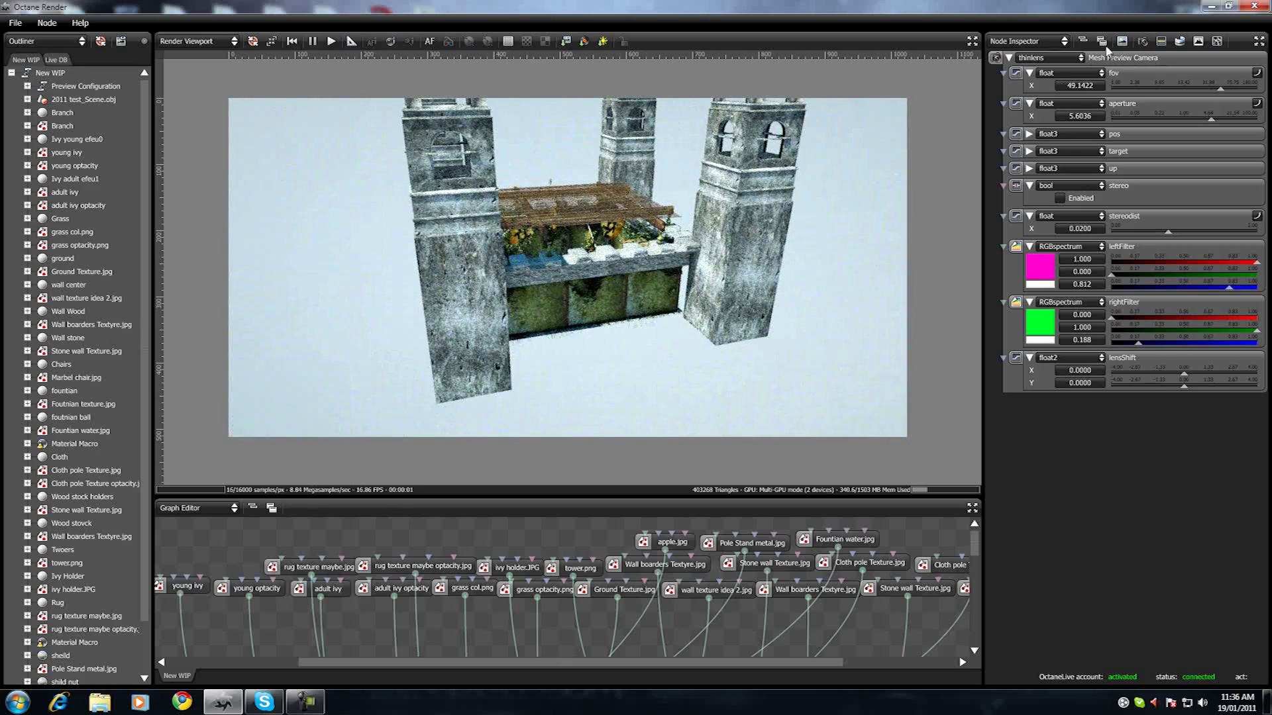
Step: Show the preview imager settings and the preview kernel settings, and enable the kernel's alpha channel
left_click(1217, 41)
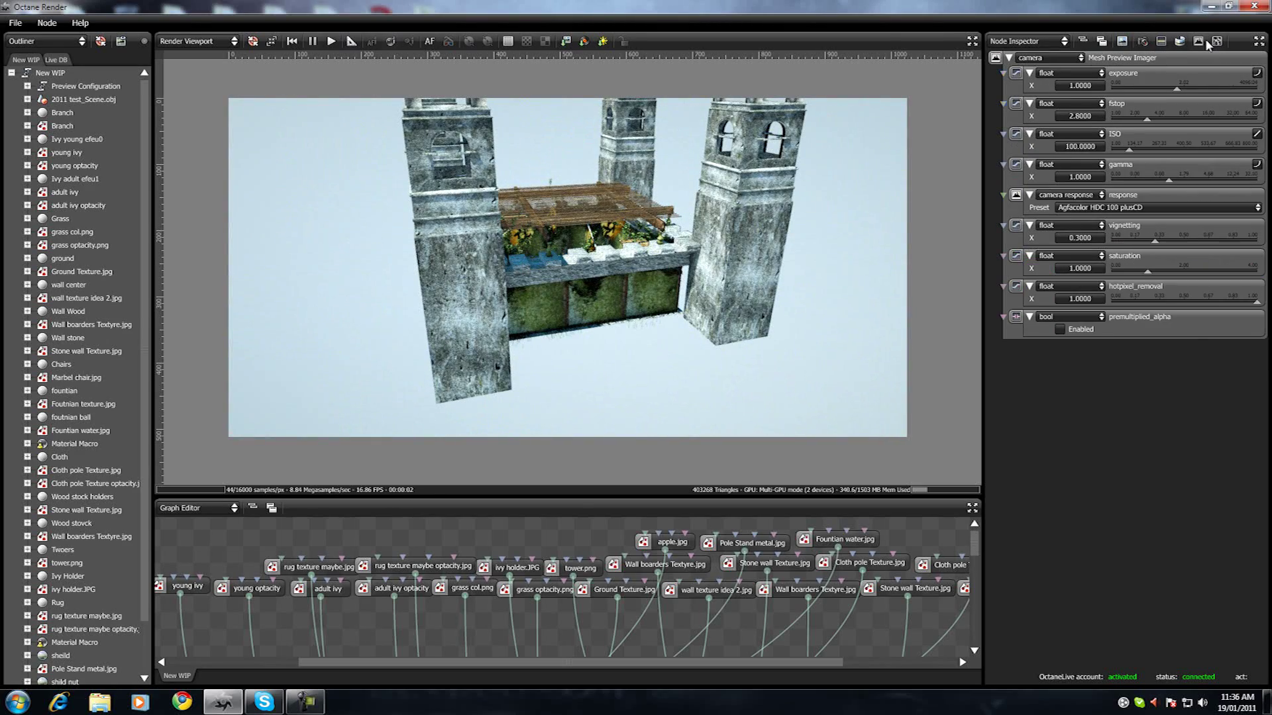
left_click(1216, 42)
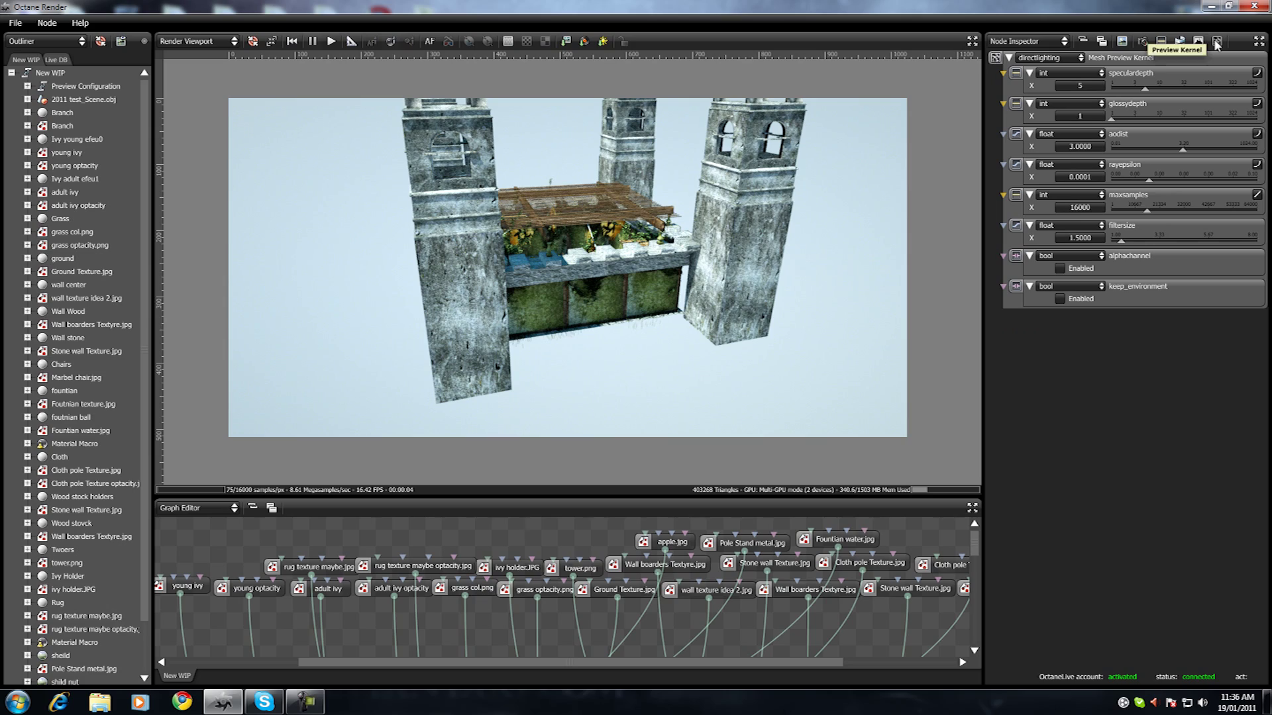
left_click(1059, 268)
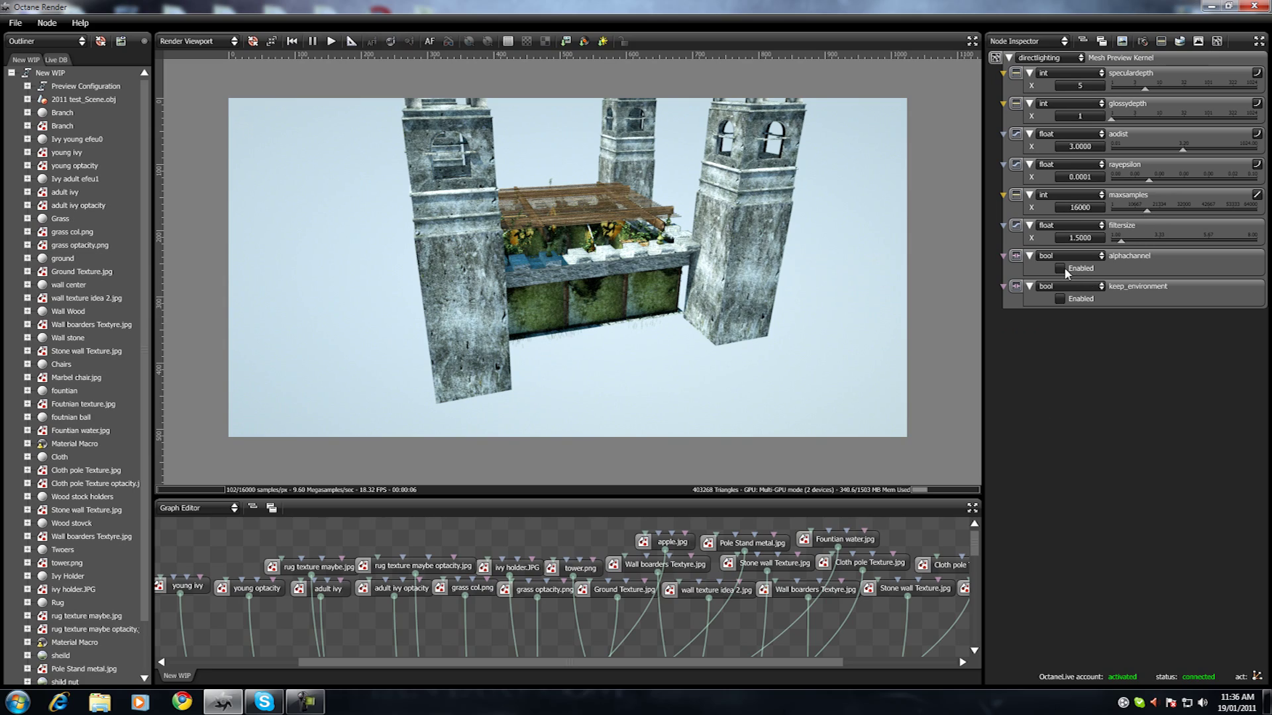
Step: Examine the scene against the transparent background from below, beside a tower and above the courtyard's wooden roof slats
left_click_drag(694, 271, 658, 159)
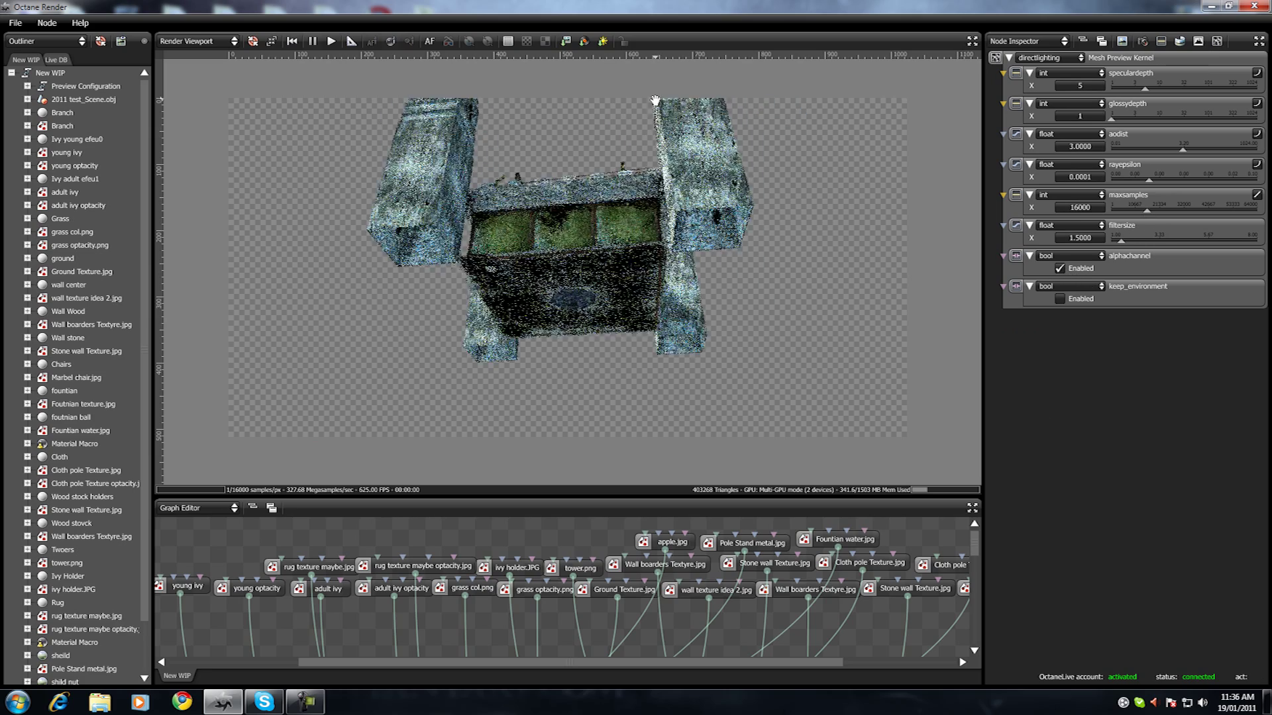
left_click_drag(655, 101, 648, 273)
scroll(602, 301, "up", 5)
scroll(653, 263, "up", 5)
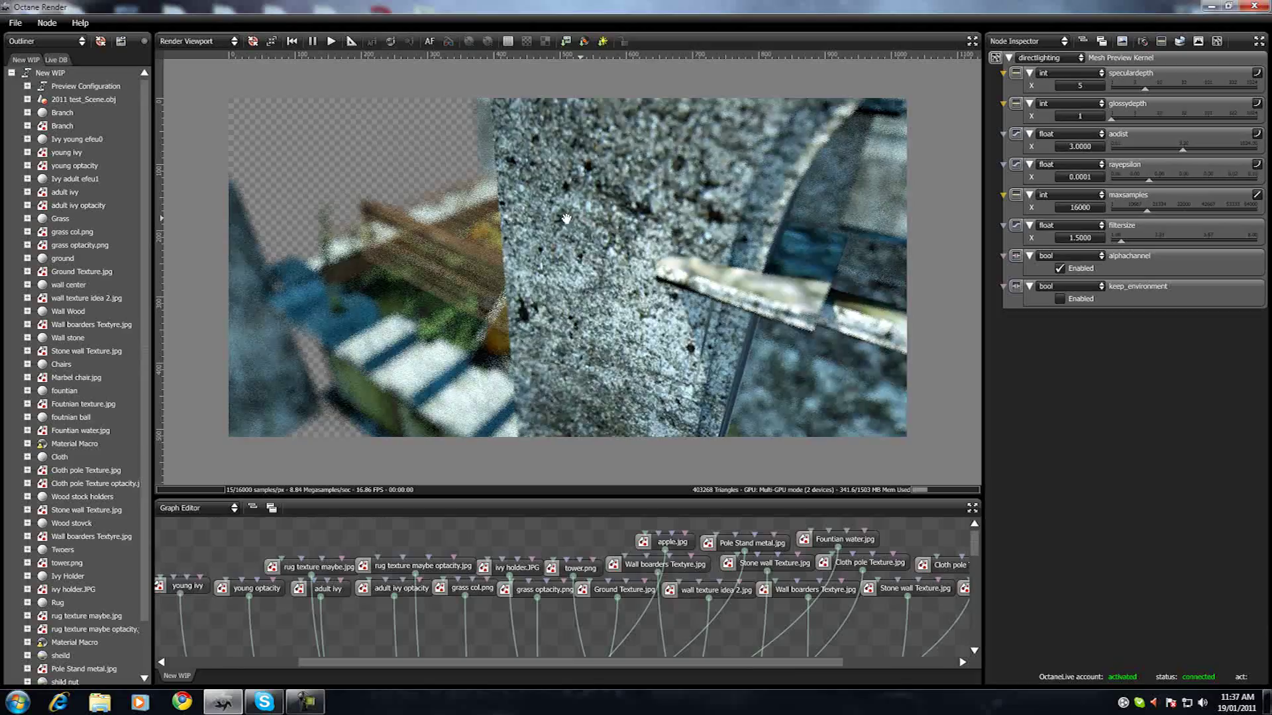
scroll(566, 219, "up", 3)
left_click_drag(505, 192, 380, 158)
scroll(362, 188, "down", 10)
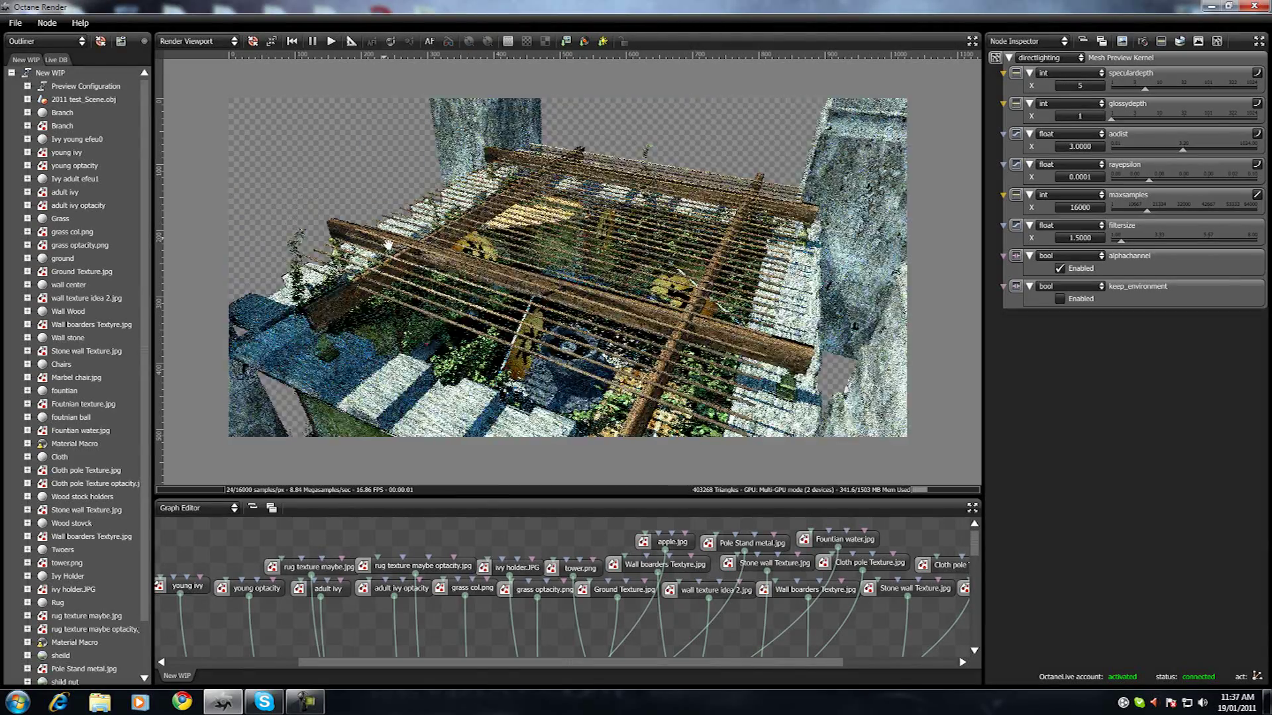
left_click_drag(389, 241, 409, 264)
scroll(406, 265, "up", 4)
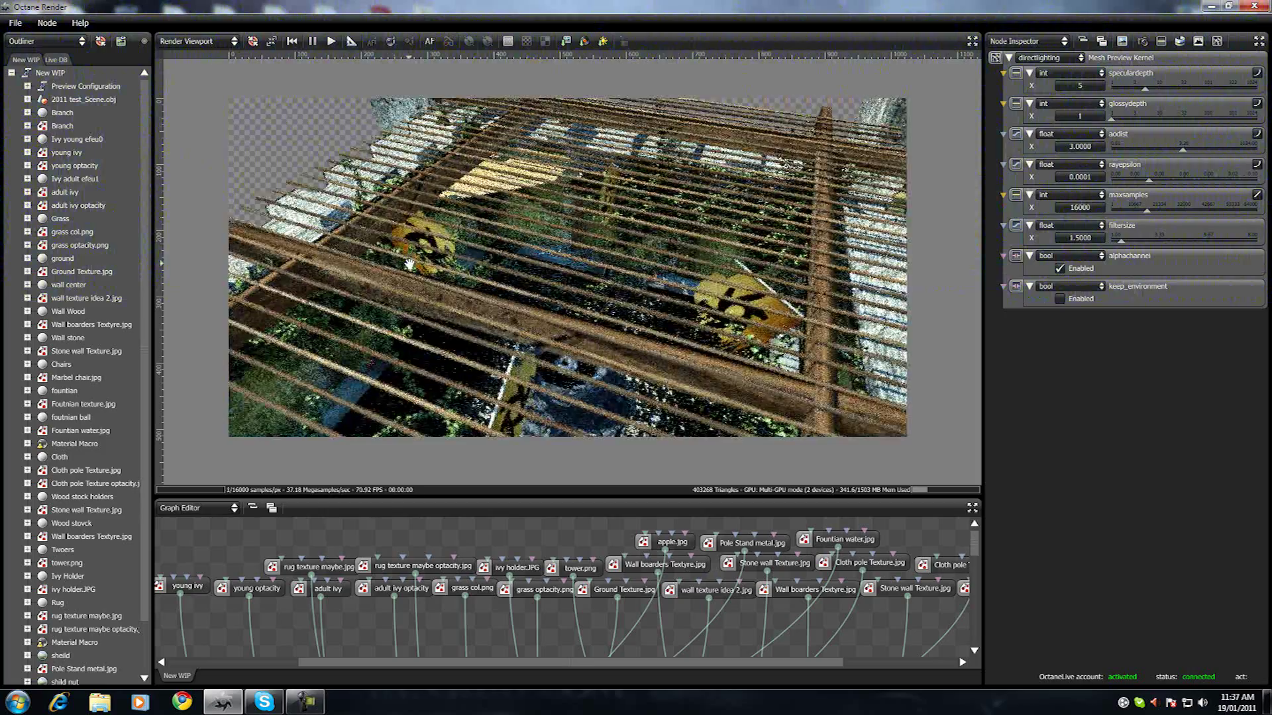
scroll(410, 264, "up", 4)
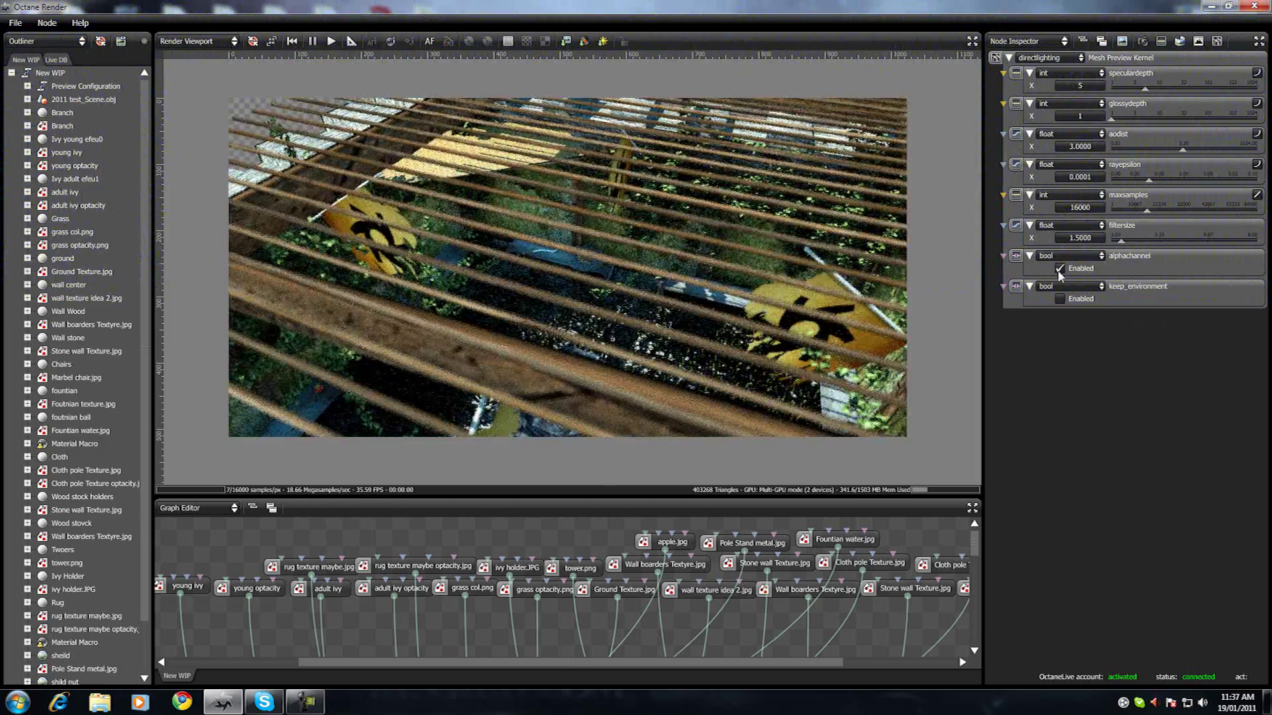
Step: Disable the kernel's alpha channel and view the courtyard's benches and ivy walls from beneath the roof slats
left_click(1059, 271)
scroll(617, 333, "up", 8)
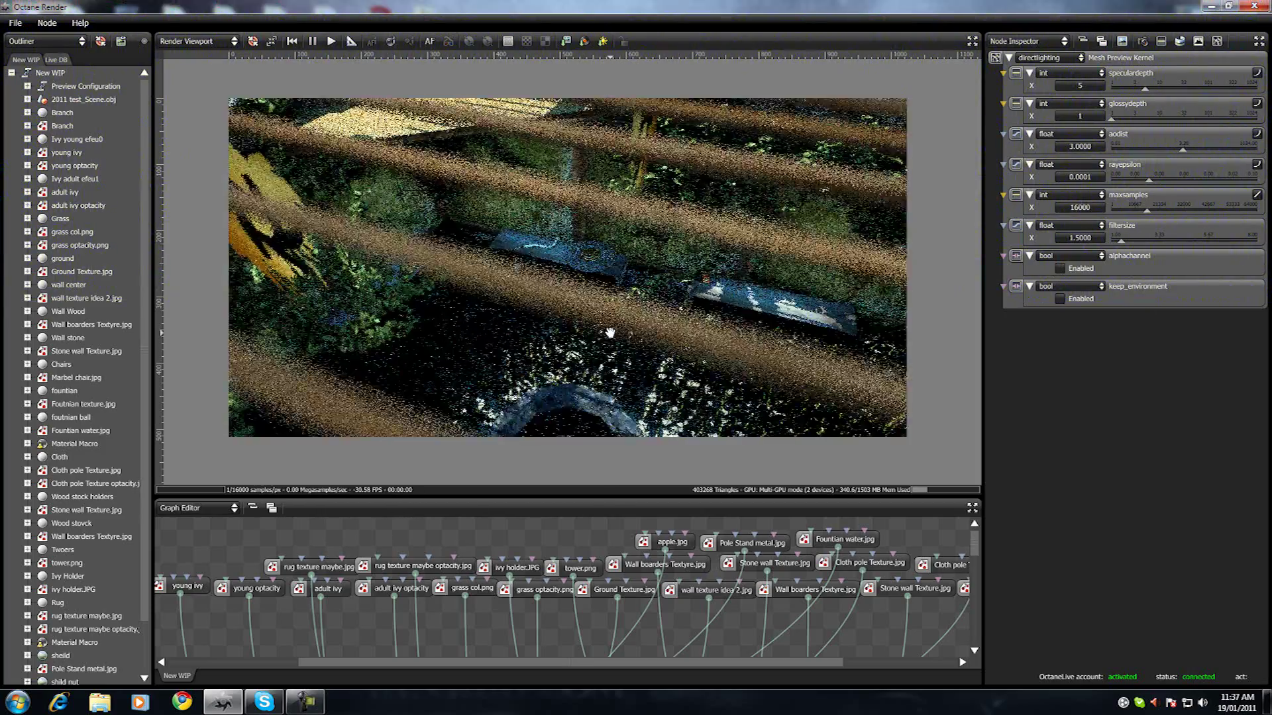
scroll(610, 333, "up", 3)
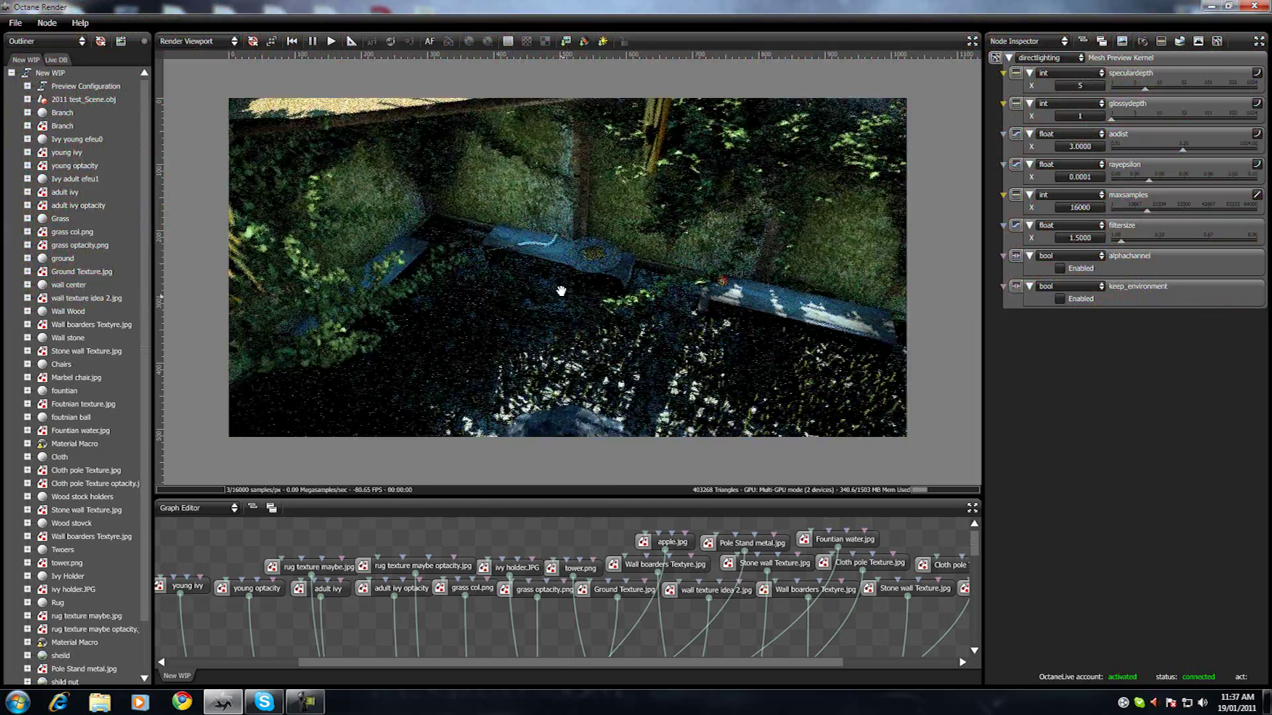
scroll(529, 260, "up", 3)
left_click_drag(529, 260, 519, 295)
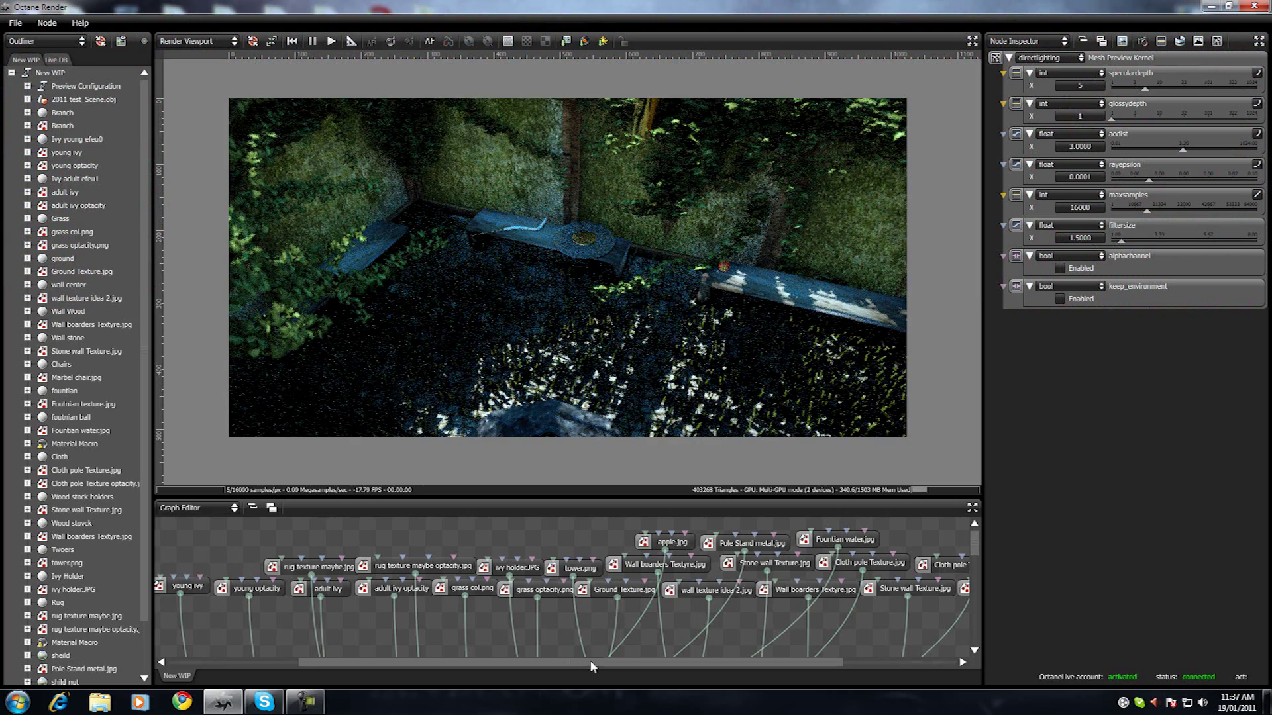
Step: Show the 2011 test_Scene.obj mesh's material list with all entries collapsed, and widen the node inspector
scroll(772, 614, "down", 5)
scroll(772, 614, "down", 3)
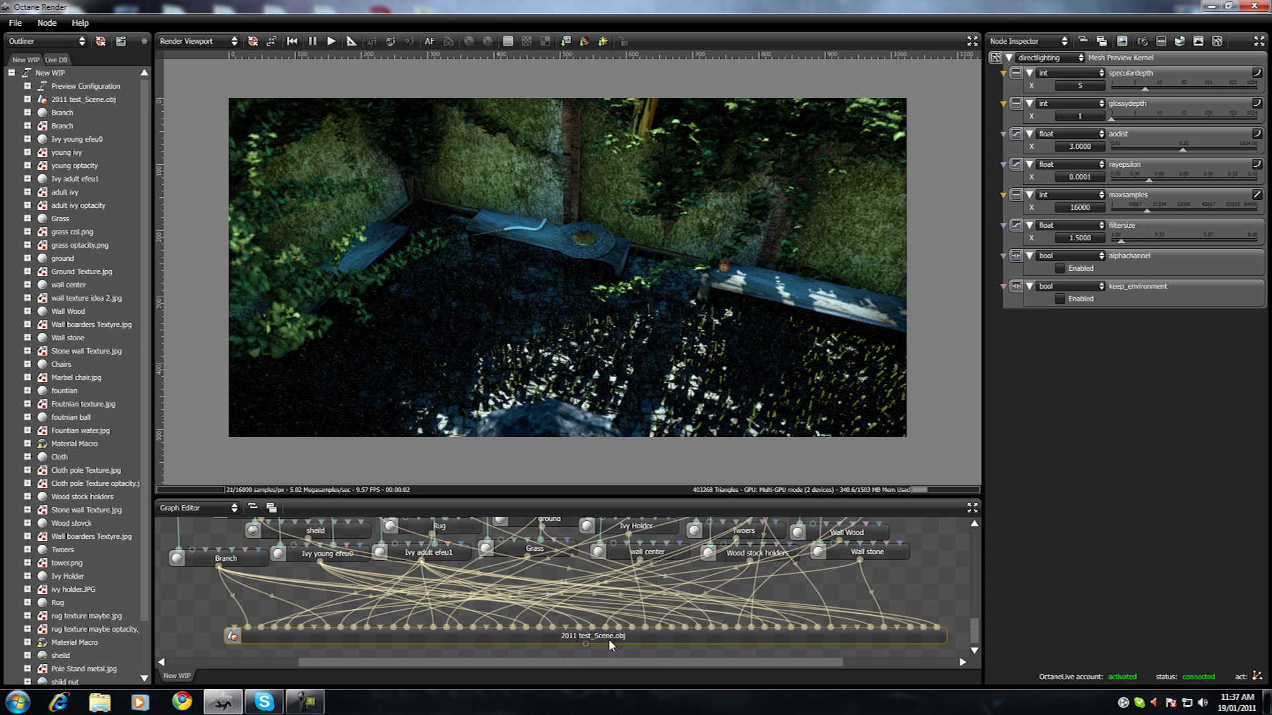
left_click(610, 644)
left_click(1082, 41)
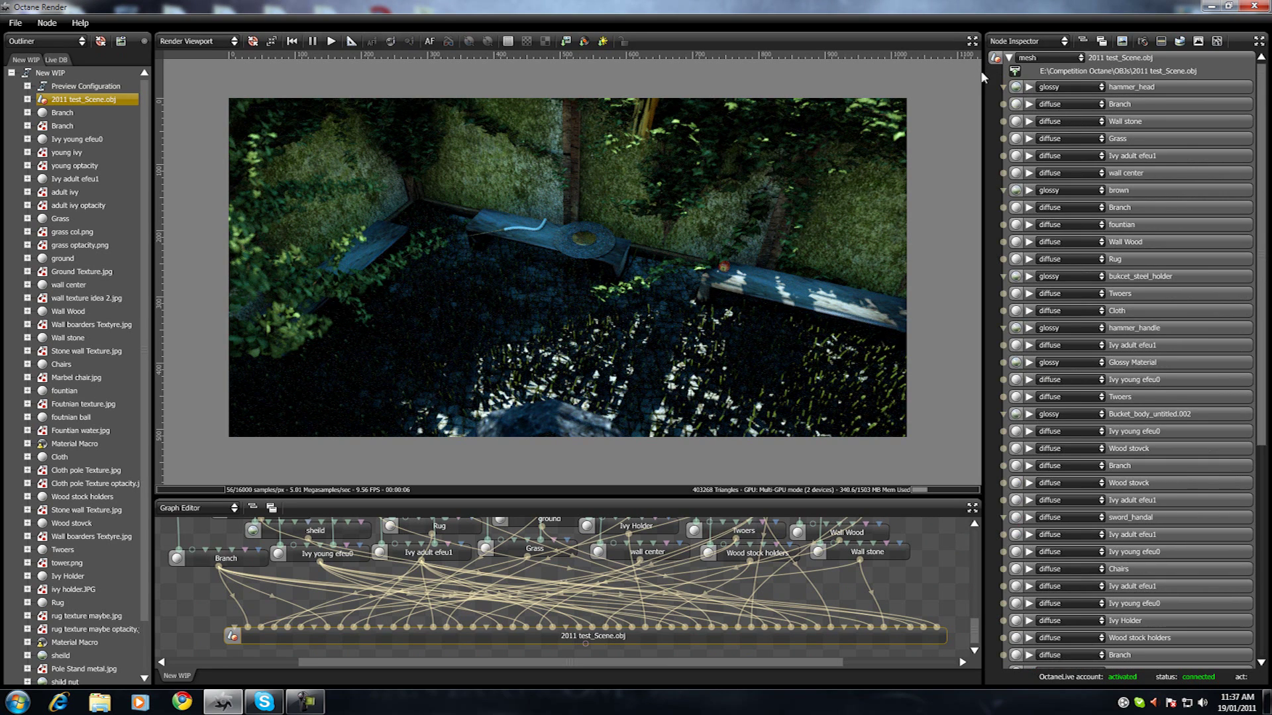
left_click_drag(983, 71, 907, 73)
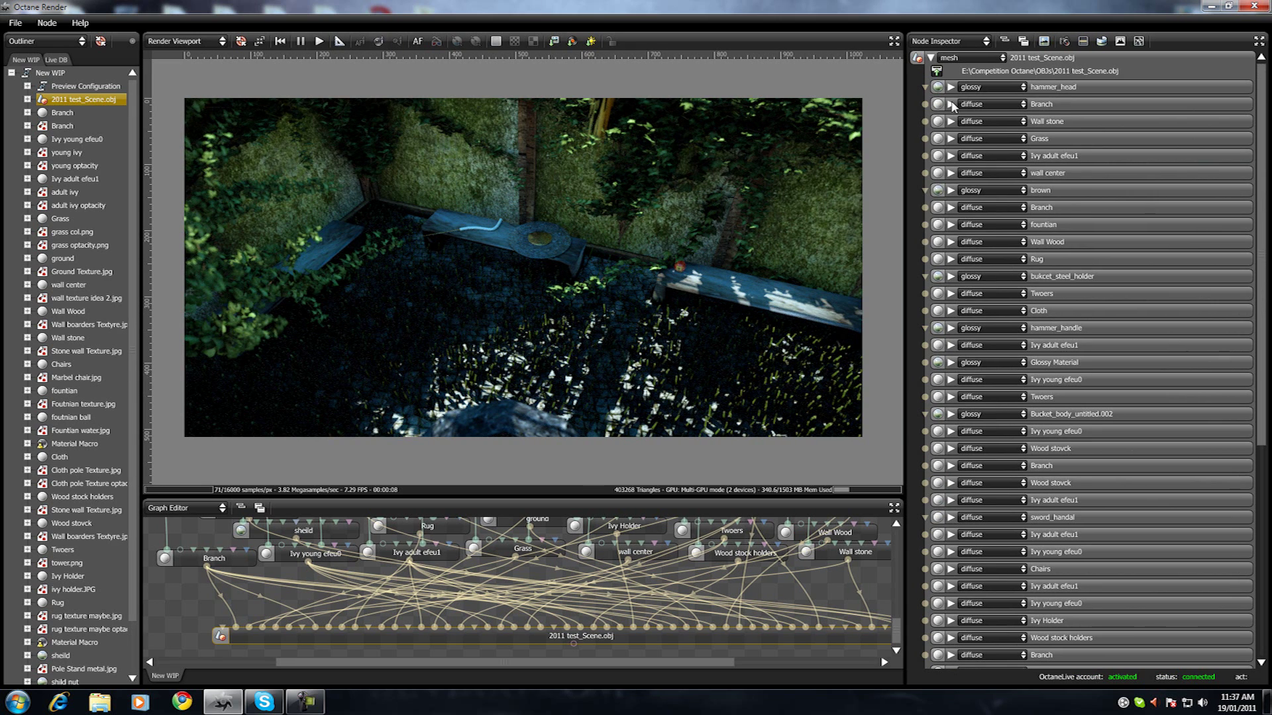
Step: Inspect the glossy hammer_head material's parameters and its diffuse RGB colour, and collapse them again
left_click(950, 86)
left_click(951, 87)
left_click(950, 86)
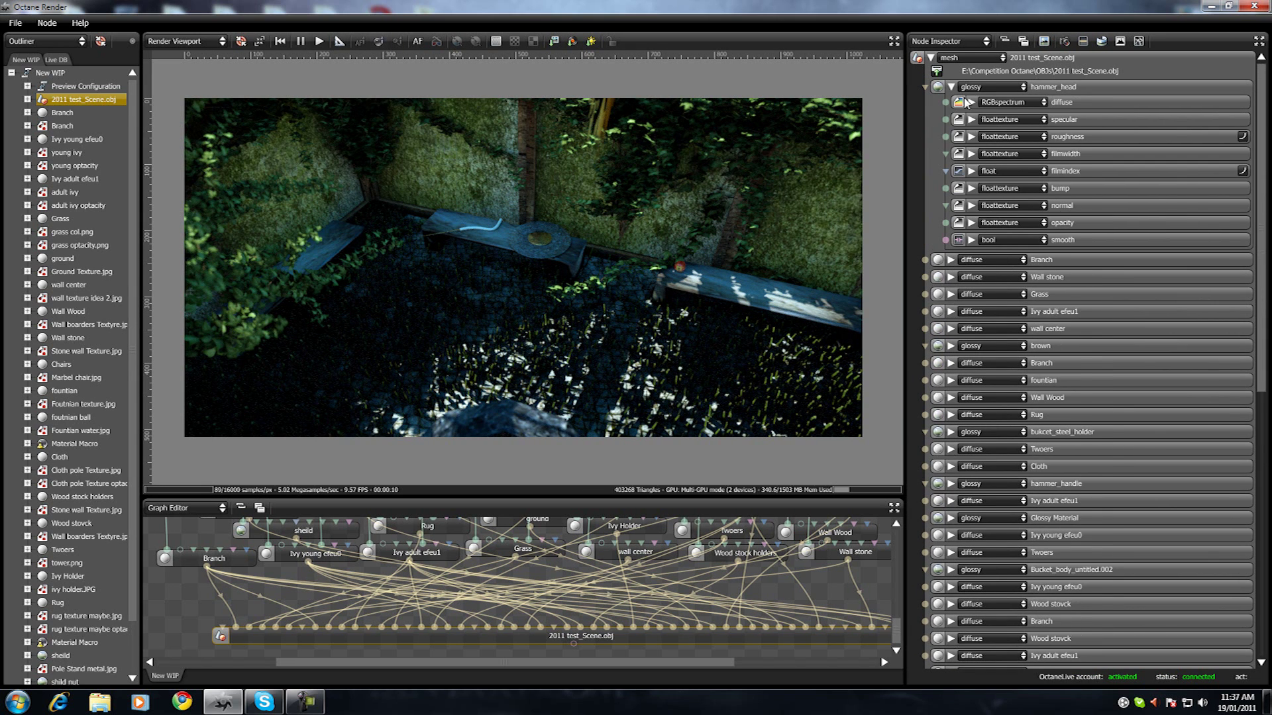
left_click(971, 102)
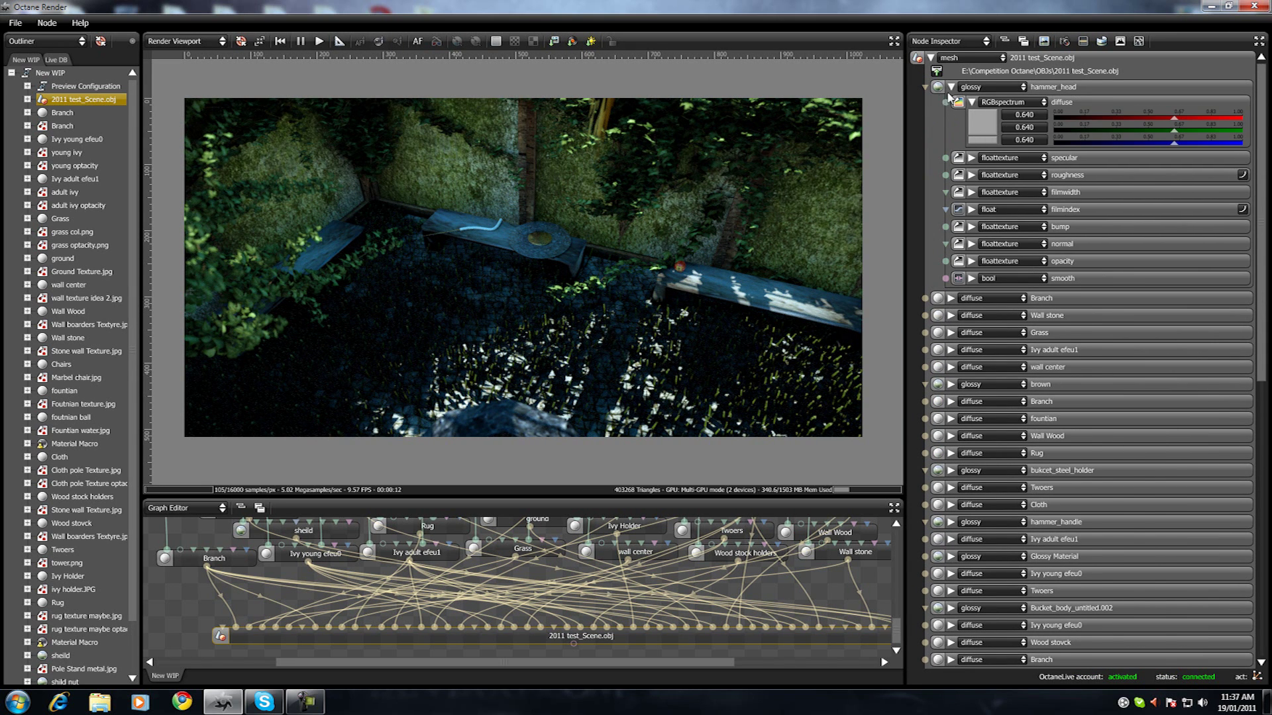
left_click(971, 103)
left_click(950, 87)
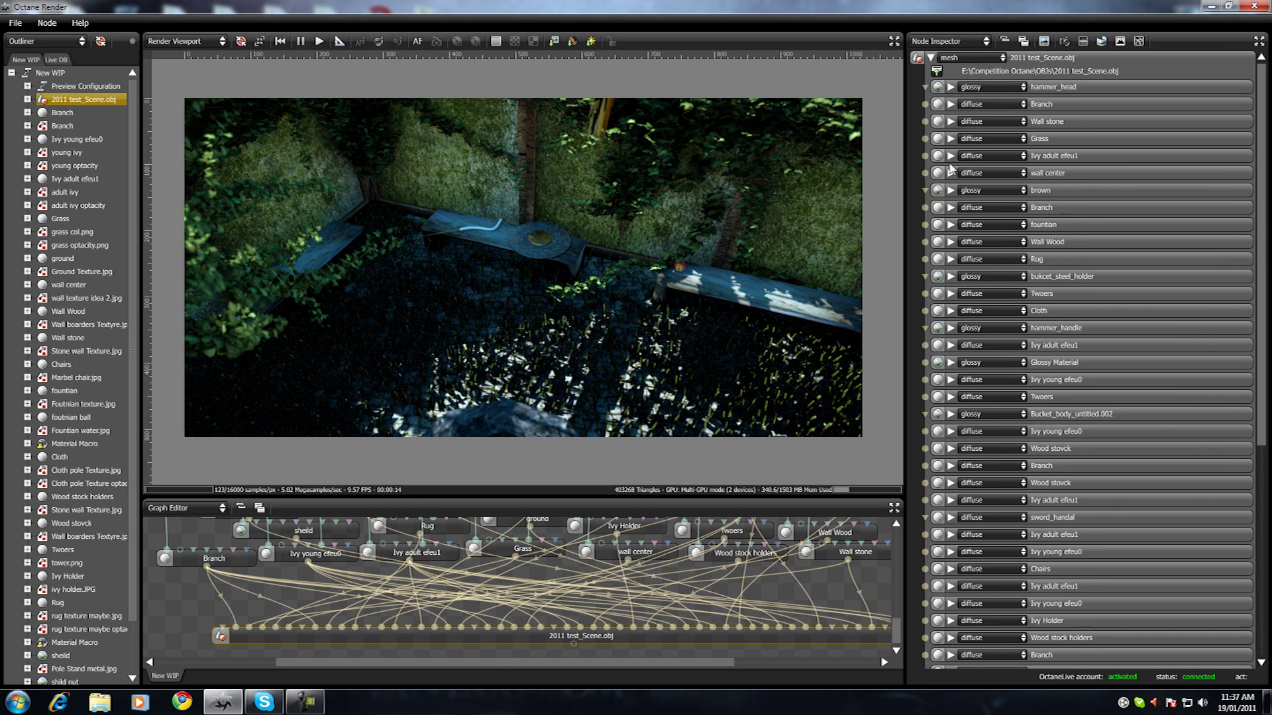
Step: Inspect the image texture used by the wall center material, and collapse its settings again
left_click(951, 173)
left_click(970, 189)
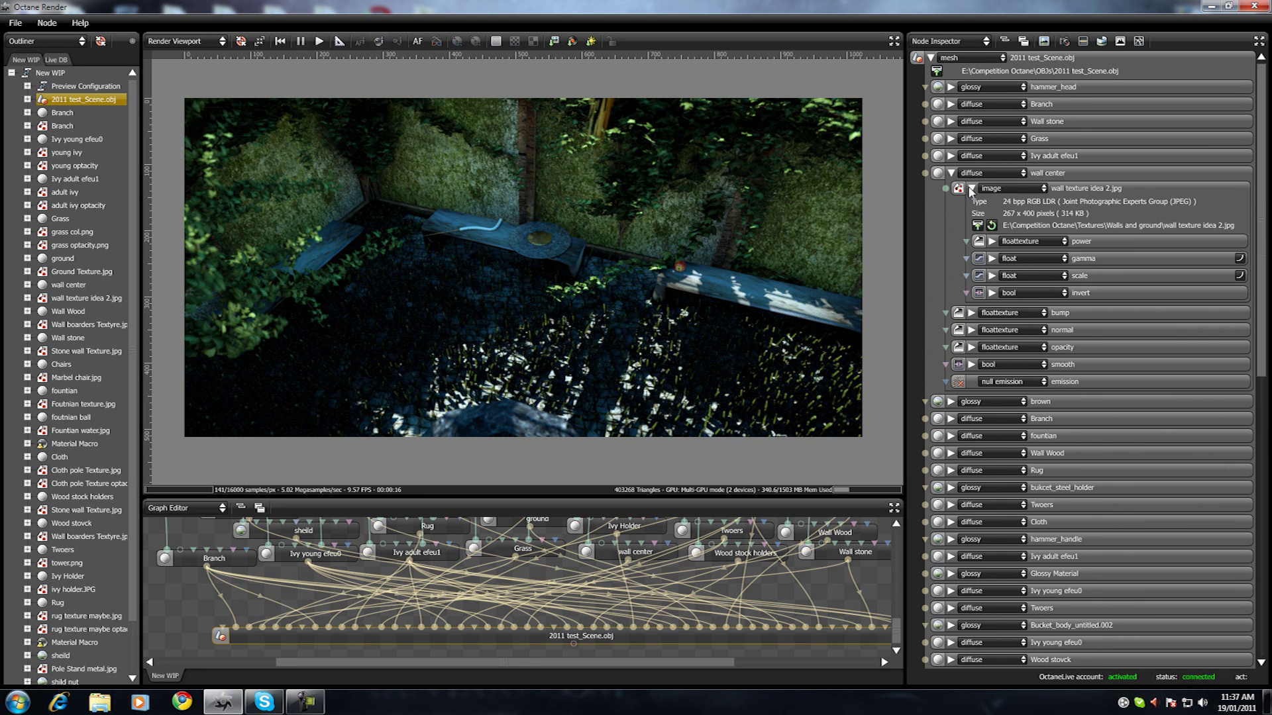
left_click(970, 189)
left_click(951, 173)
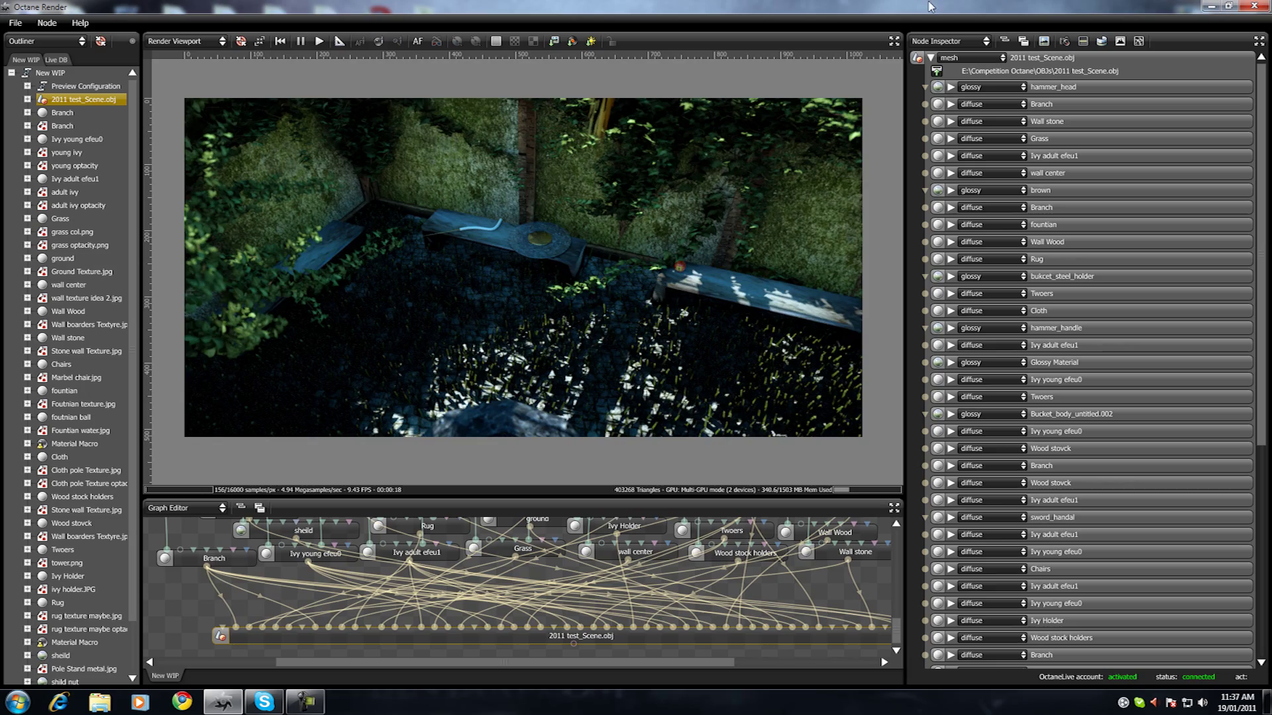
Step: Examine the courtyard's walls and benches up close, and return to a raised view of the fountain
left_click_drag(650, 158, 374, 382)
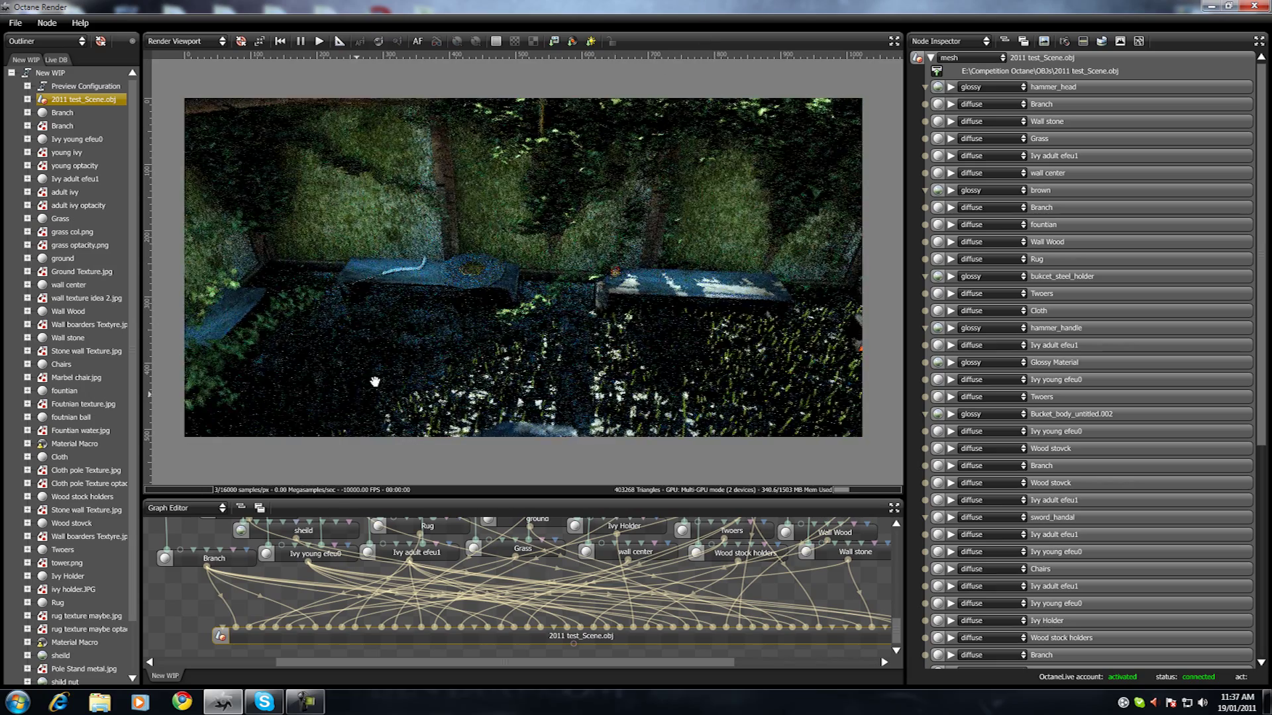
left_click_drag(686, 315, 450, 259)
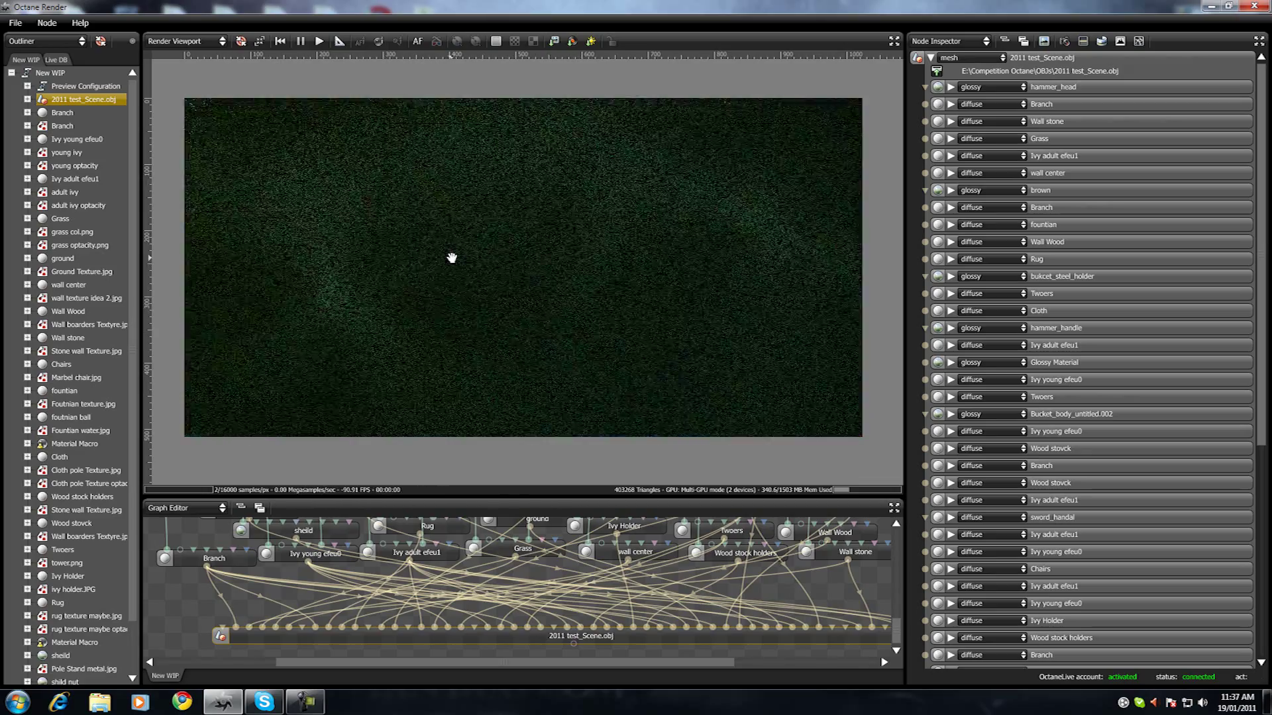
scroll(452, 258, "down", 3)
scroll(462, 270, "up", 4)
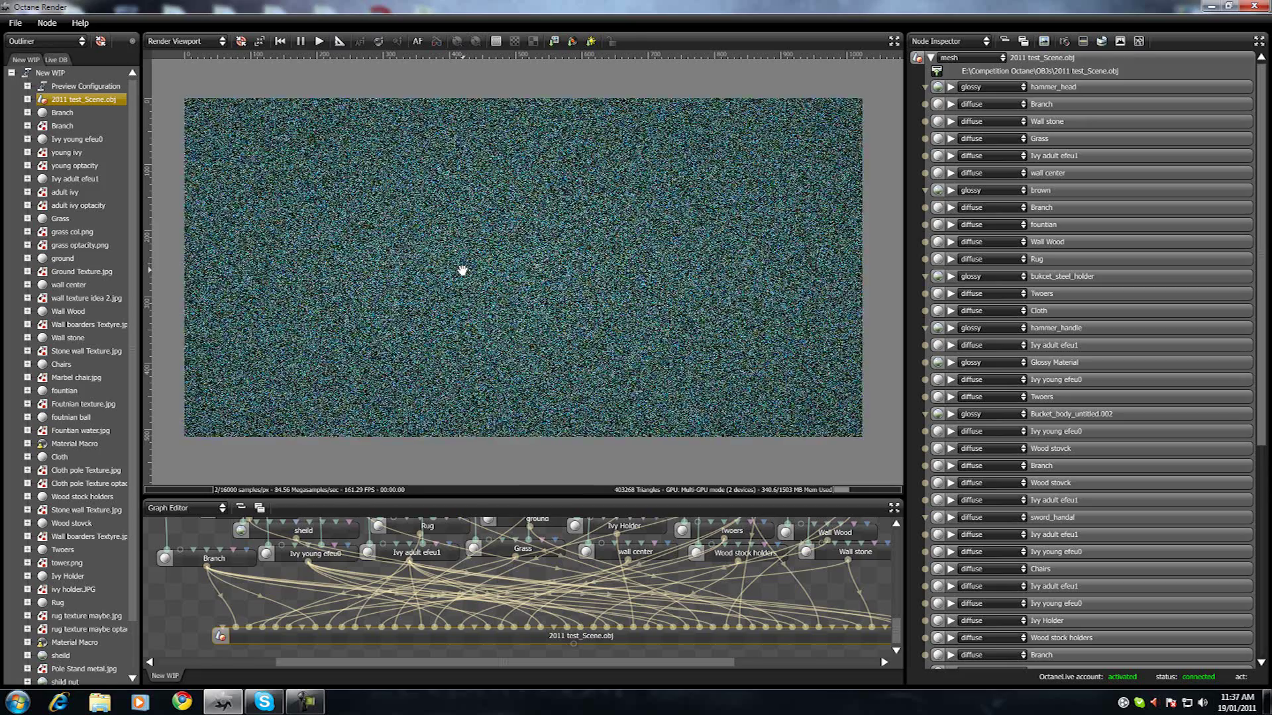
scroll(462, 270, "down", 5)
left_click_drag(463, 270, 532, 311)
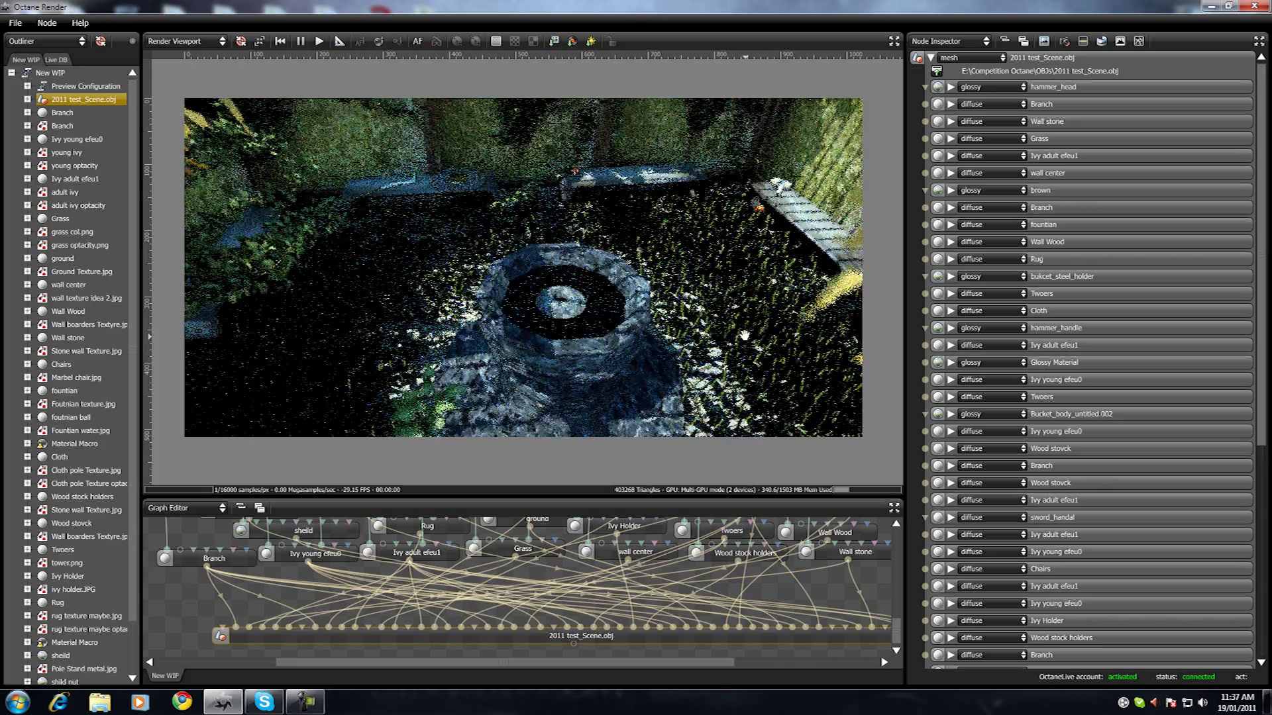
left_click_drag(634, 218, 503, 79)
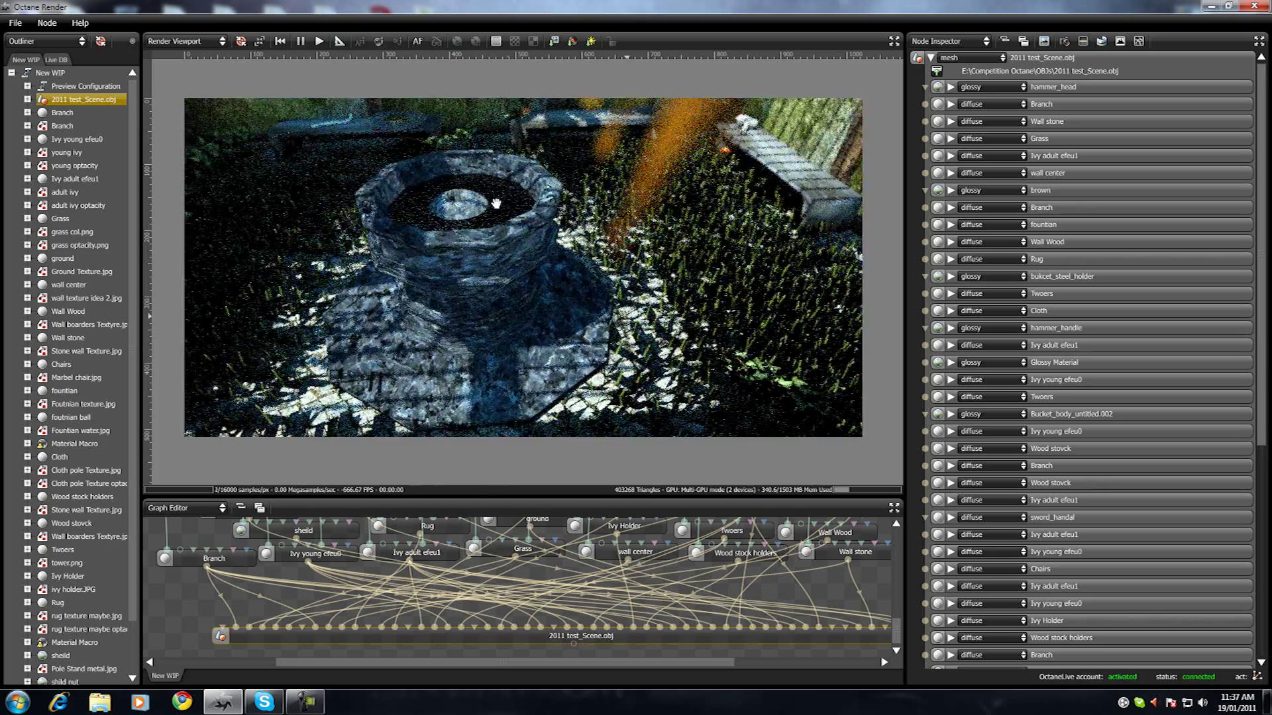
Step: Preview the grass beside the fountain with the Mesh Preview Kernel set to pathtracing, and return the kernel to directlighting
left_click_drag(497, 204, 329, 236)
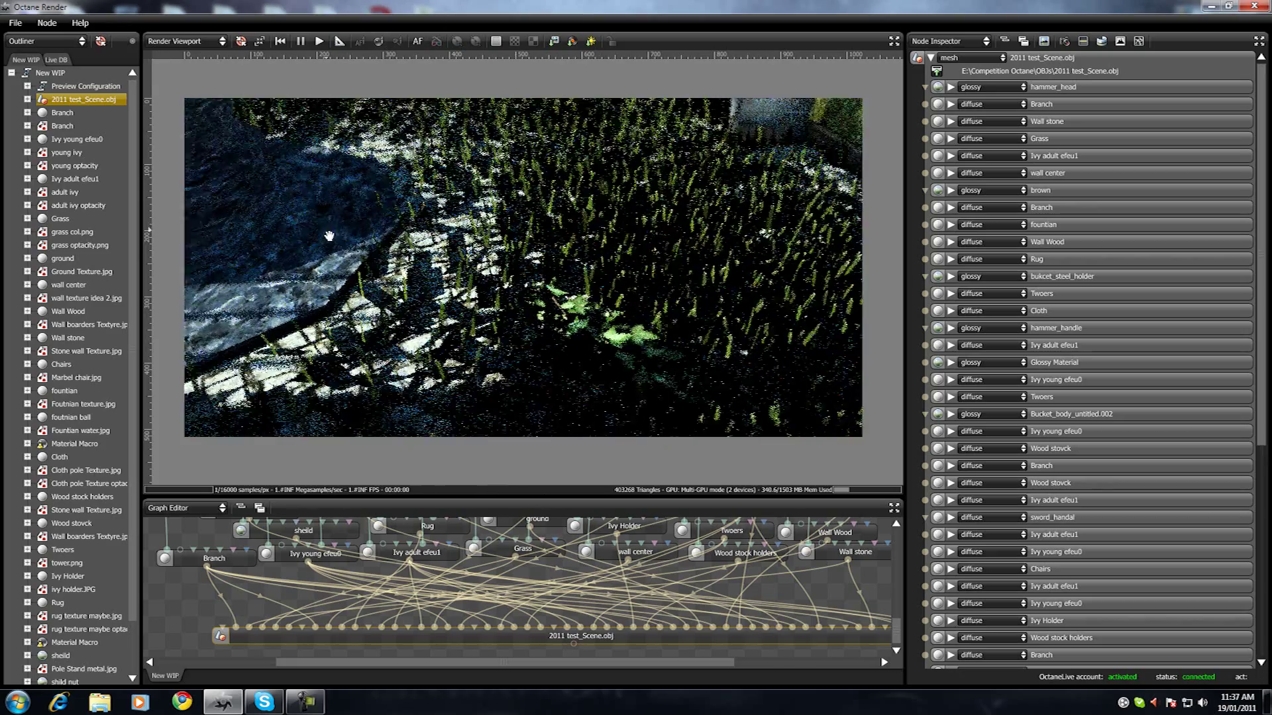
left_click(1139, 44)
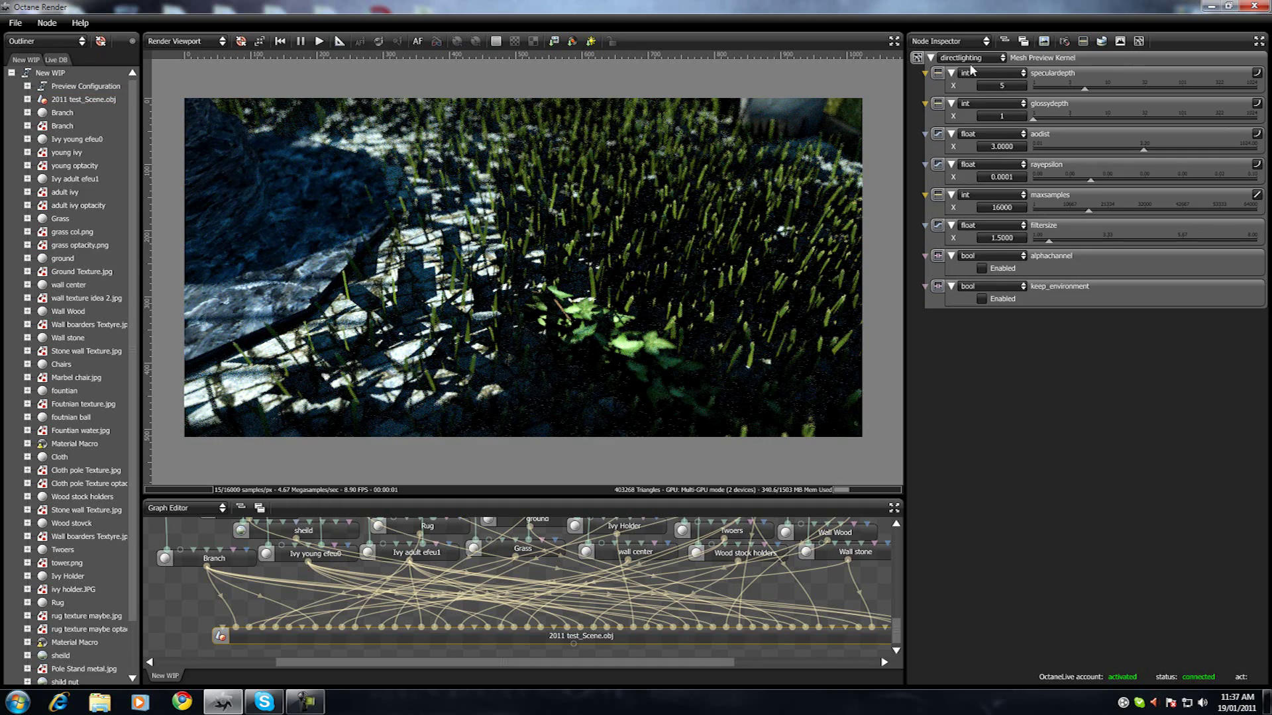
left_click(971, 58)
left_click(968, 80)
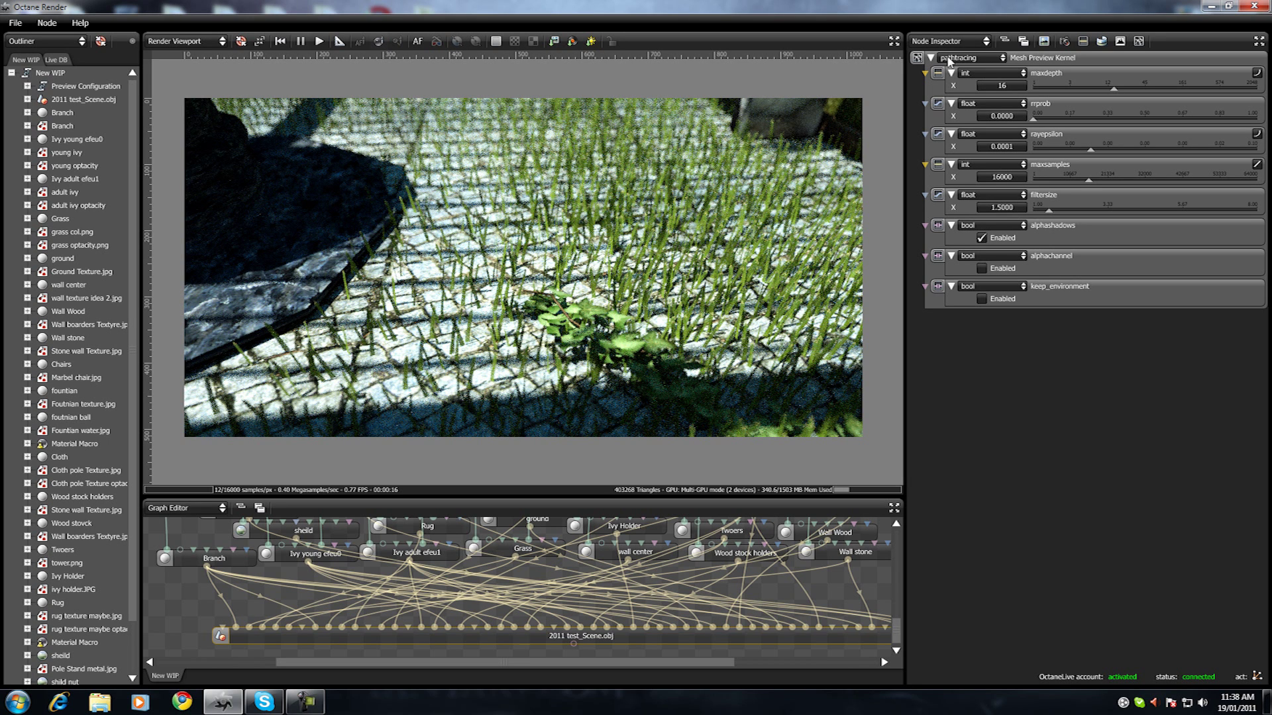
left_click(950, 59)
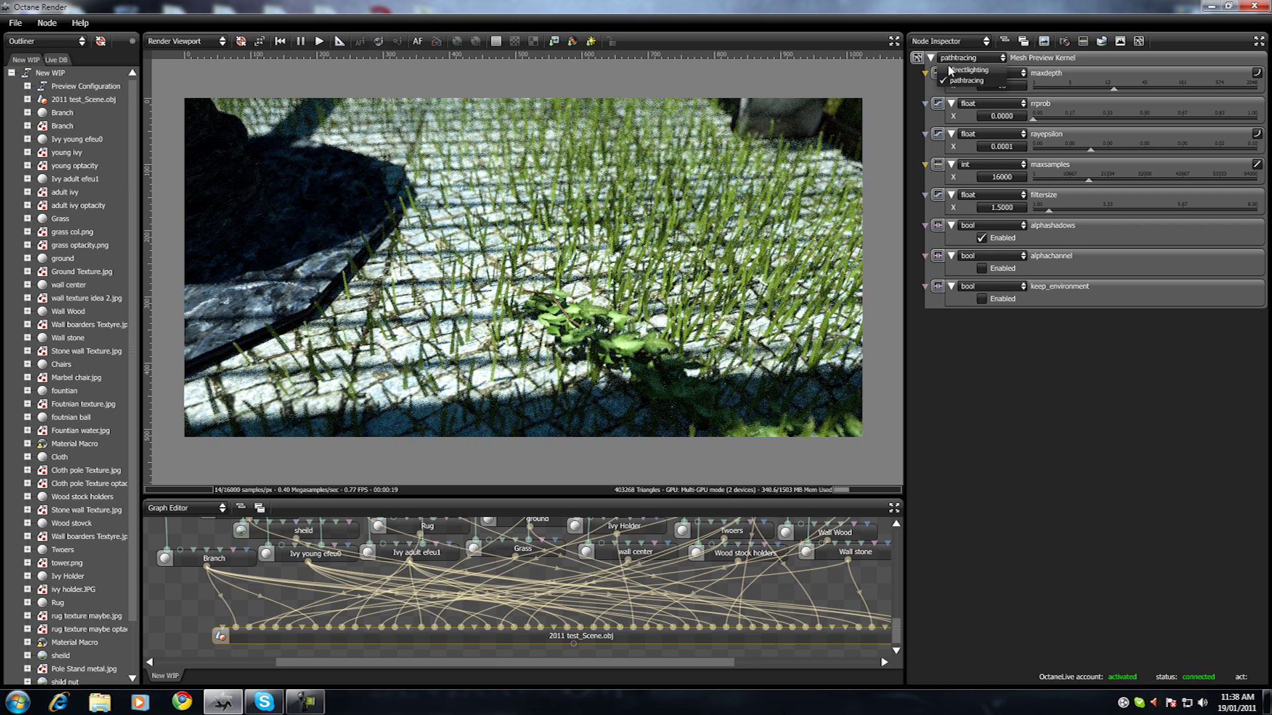
left_click(967, 70)
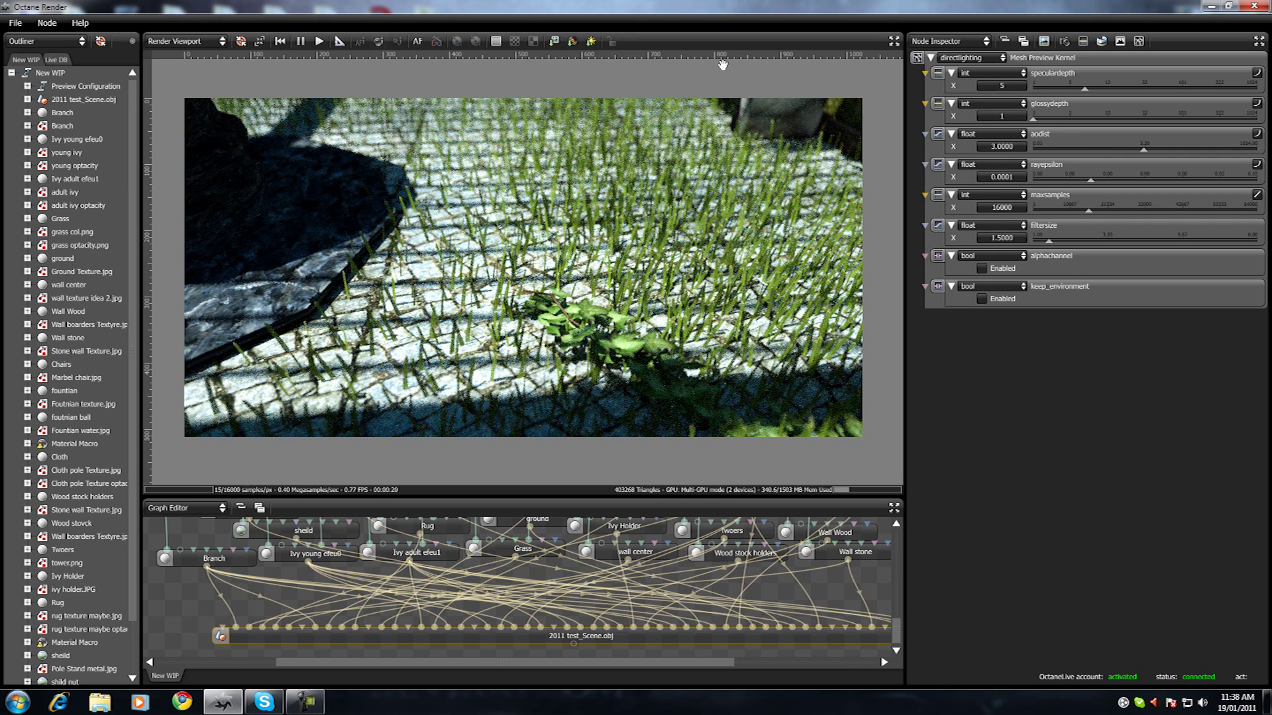
Step: In the Mesh Preview Camera's thinlens settings, set lensShift X to -0.1420, and try Y at 0.5444 before returning it to 0.0000
left_click(1064, 41)
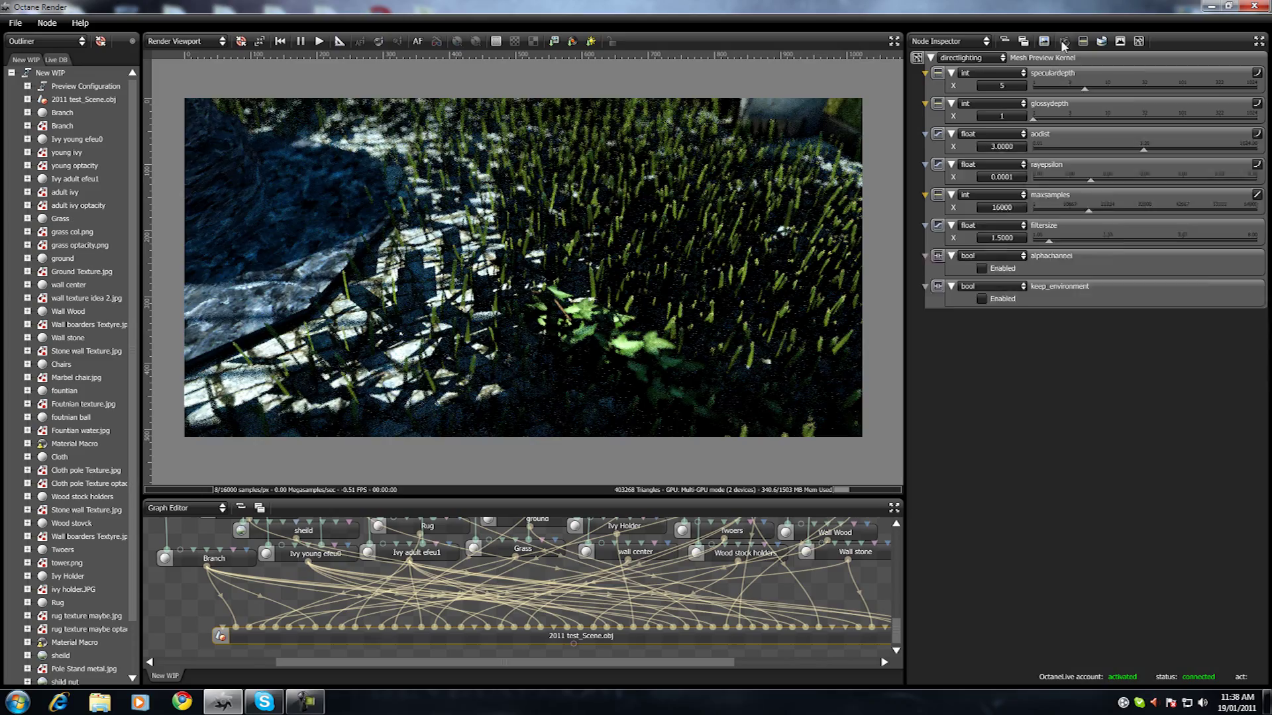
left_click_drag(709, 236, 571, 293)
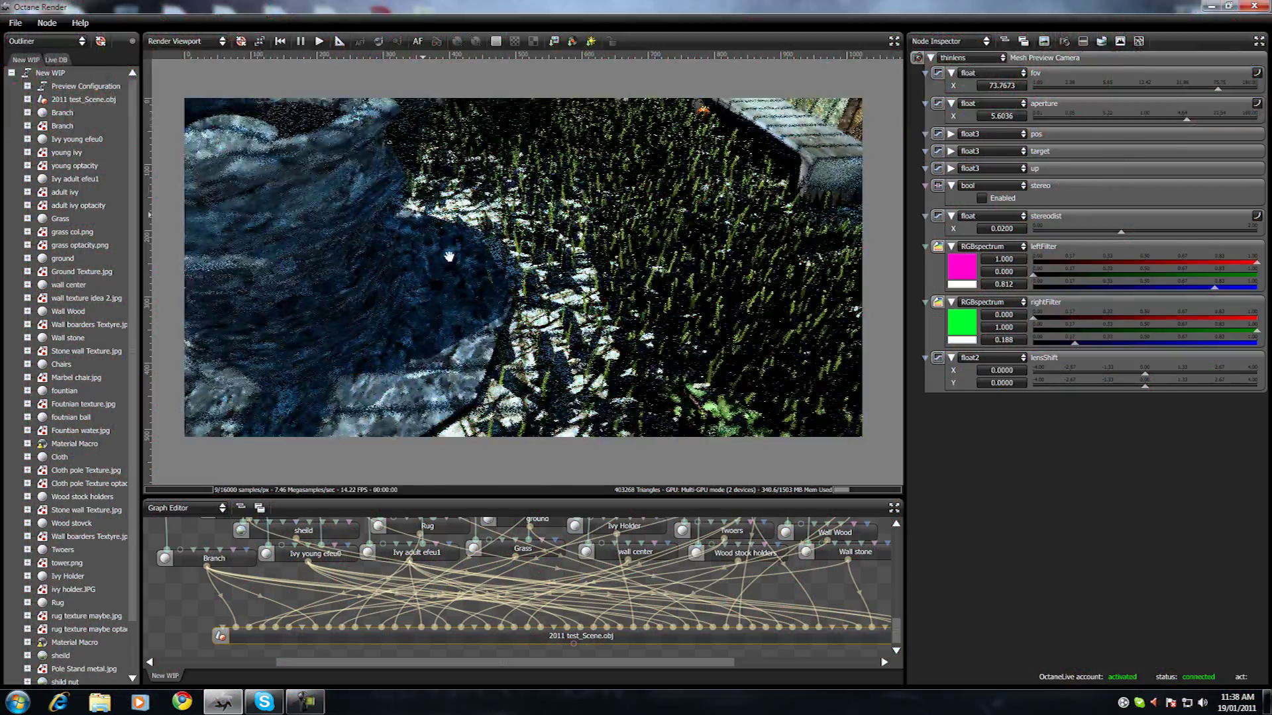
right_click_drag(446, 256, 563, 404)
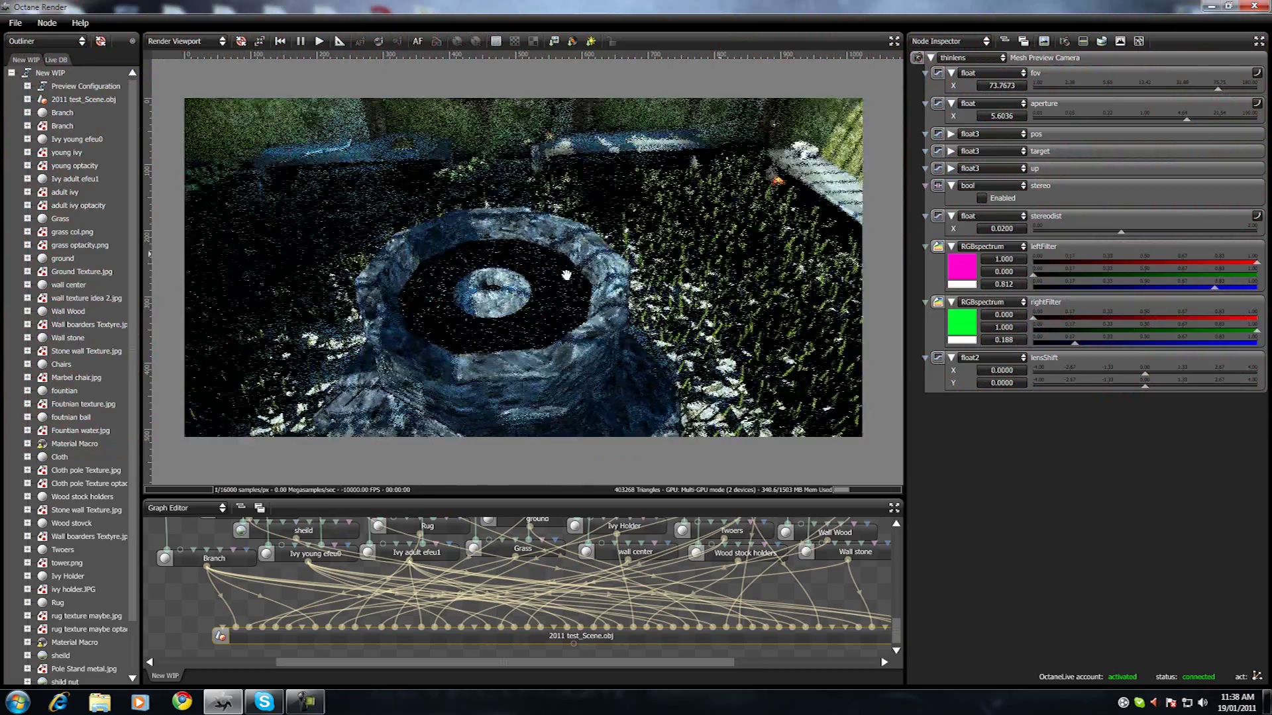
mouse_move(1145, 375)
left_mouse_down()
mouse_move(1121, 381)
mouse_move(1189, 391)
mouse_move(1126, 397)
mouse_move(1182, 386)
mouse_move(1161, 386)
left_mouse_up()
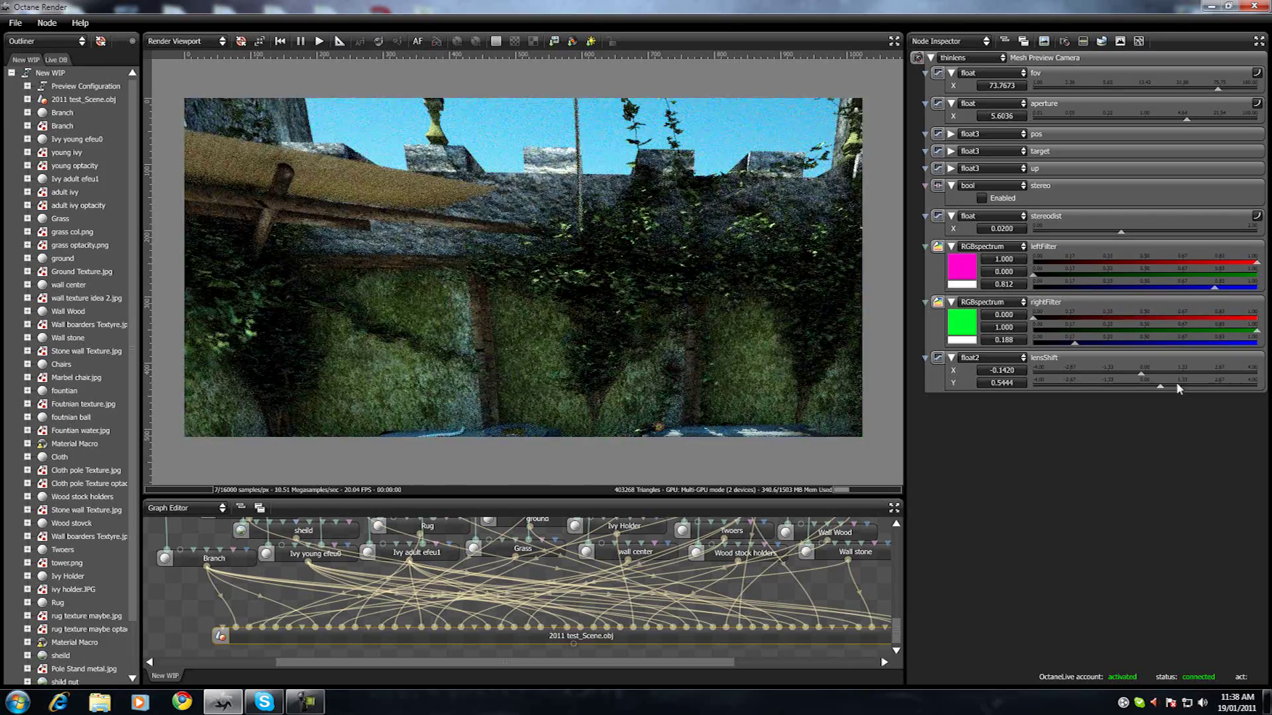
left_click_drag(1178, 388, 1144, 389)
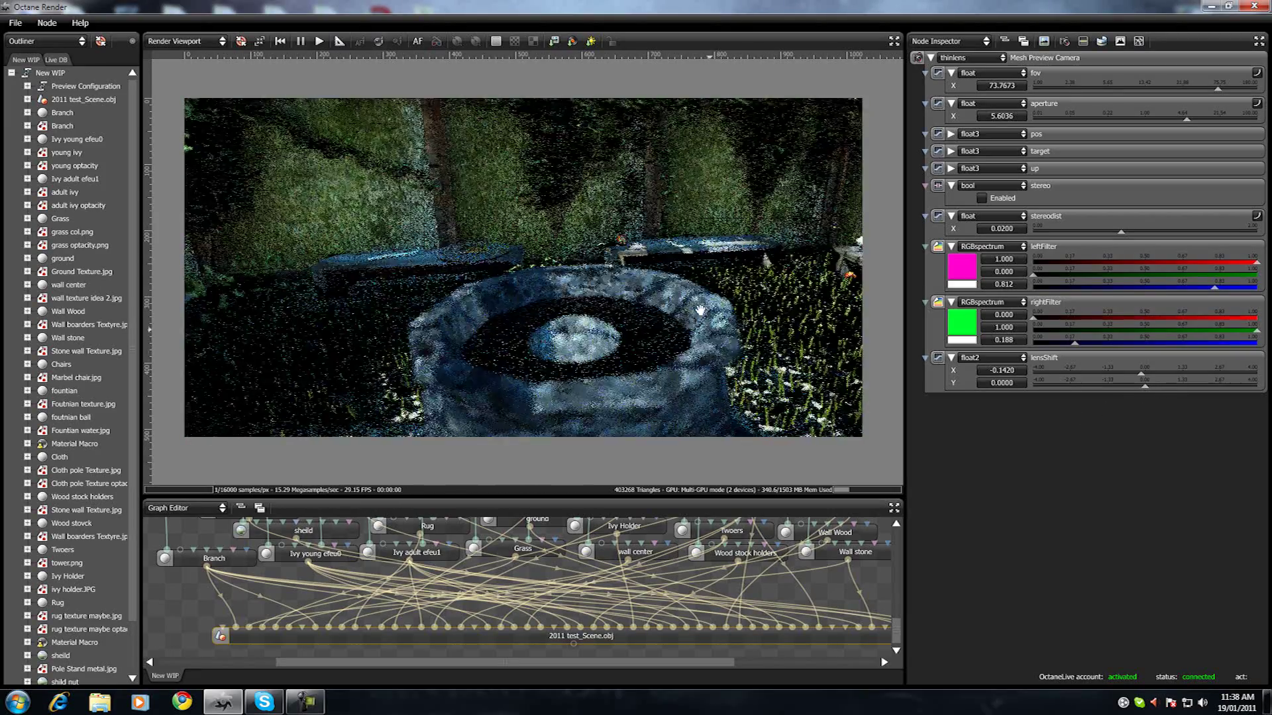
Step: Examine the fountain's basin, central ball and outer stonework up close from raised and low viewpoints
left_click_drag(700, 310, 660, 216)
scroll(569, 289, "up", 2)
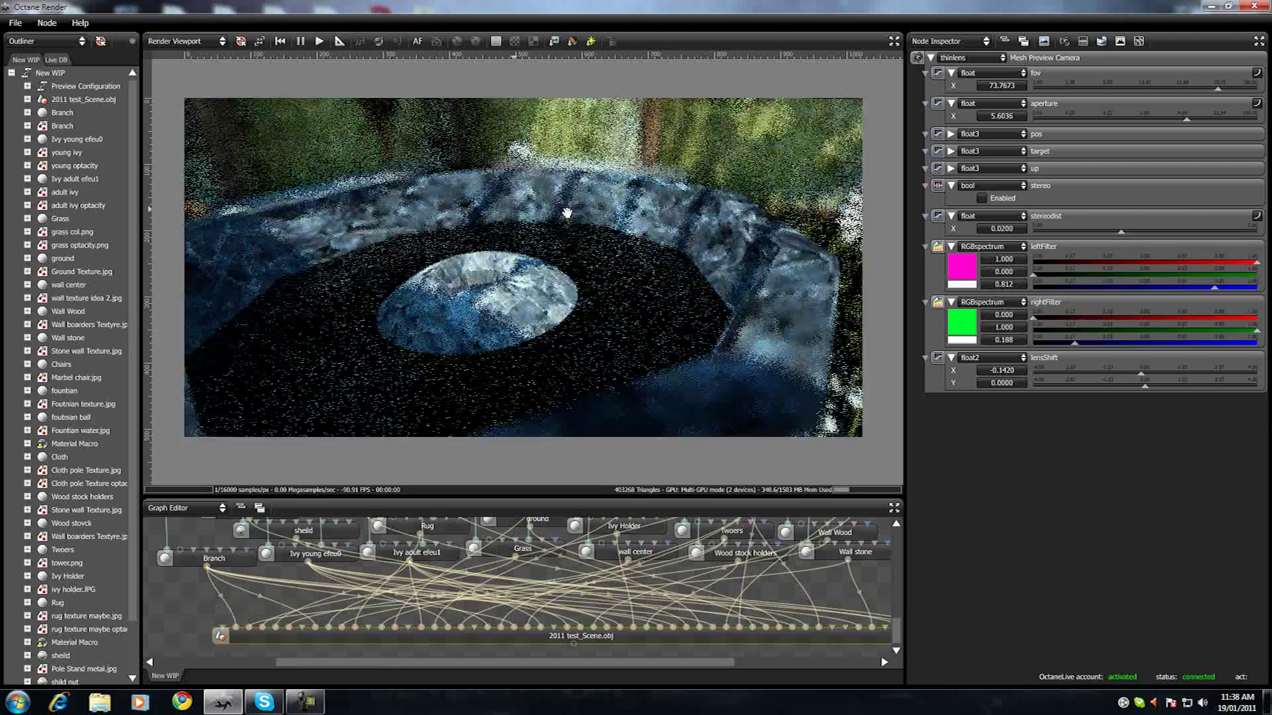
left_click_drag(464, 210, 446, 269)
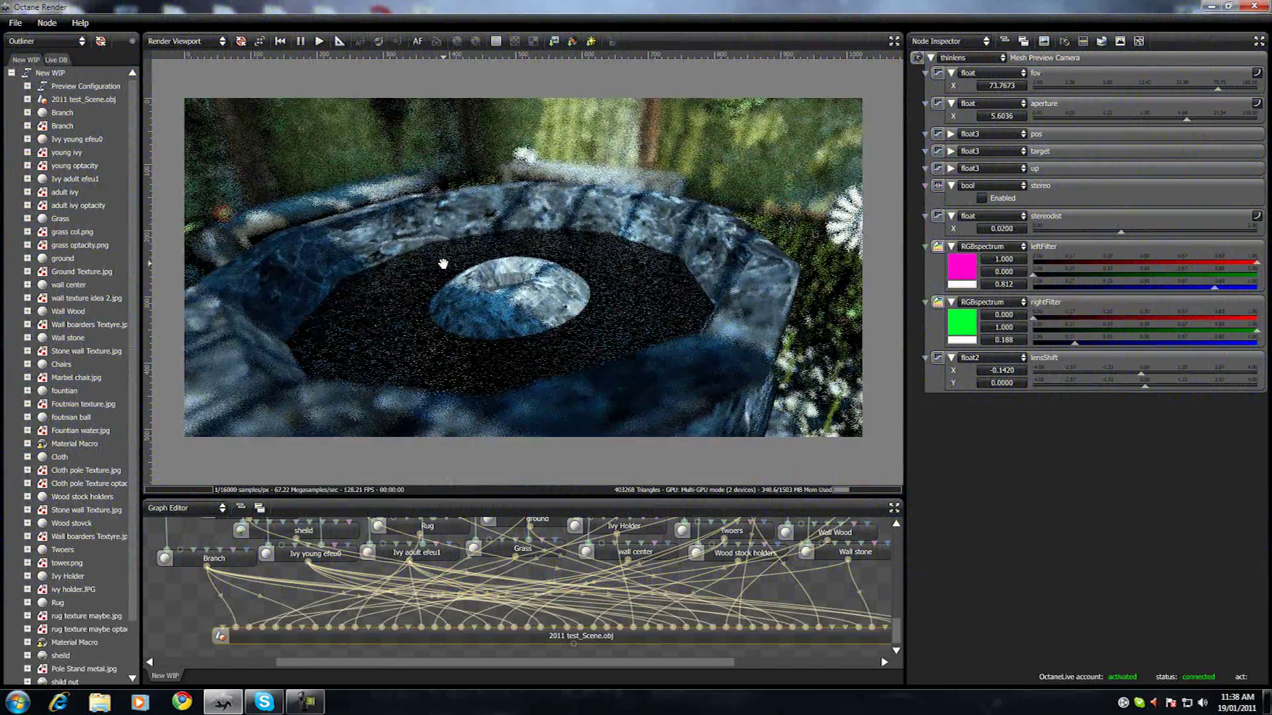
left_click_drag(423, 271, 483, 341)
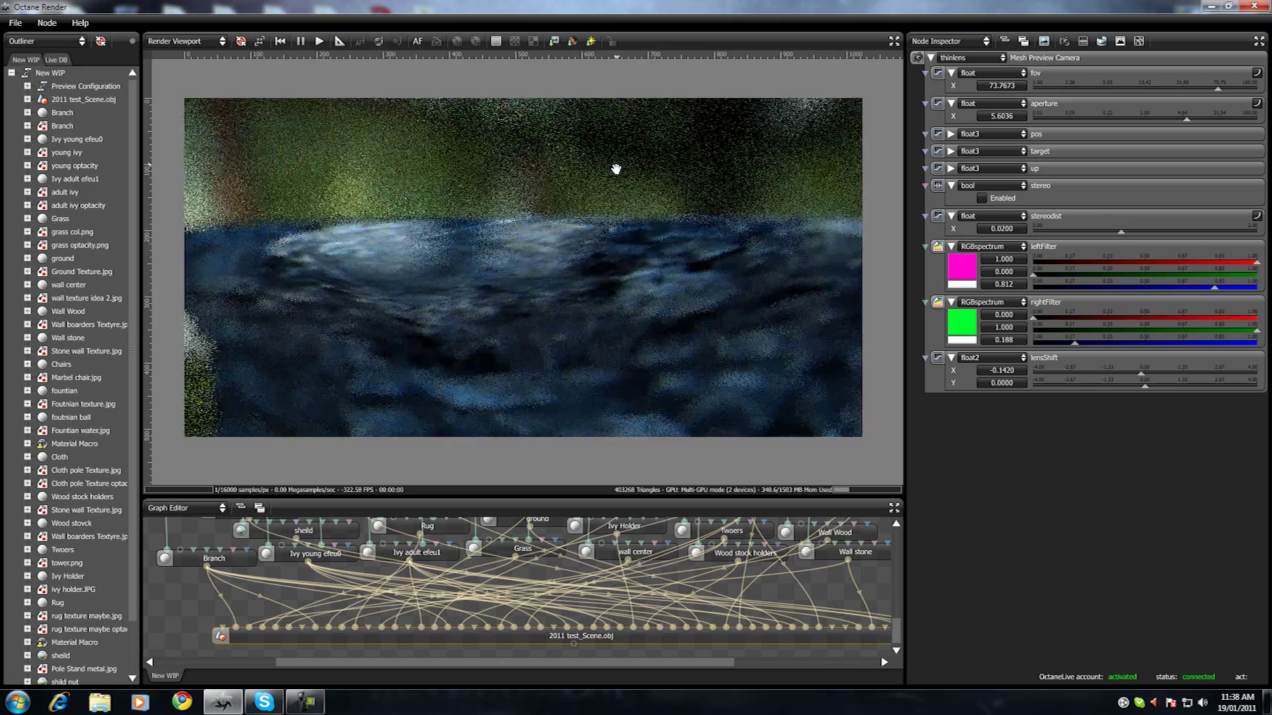
scroll(551, 240, "down", 3)
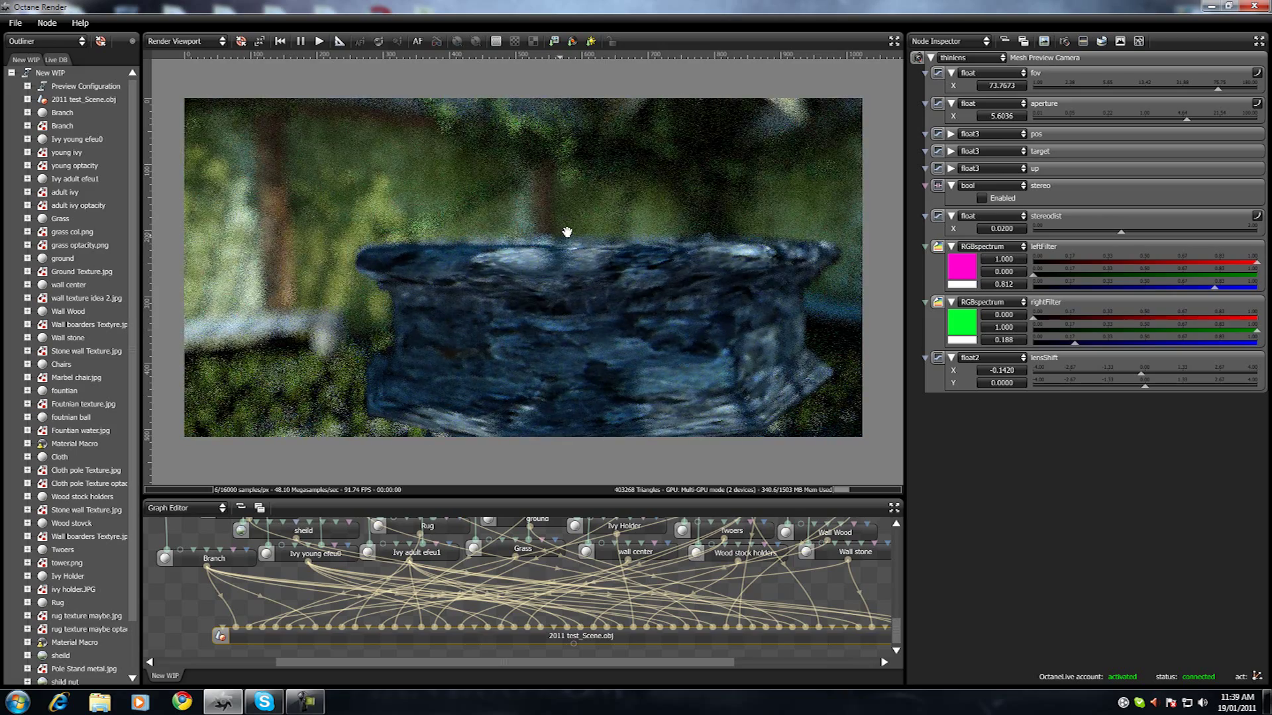